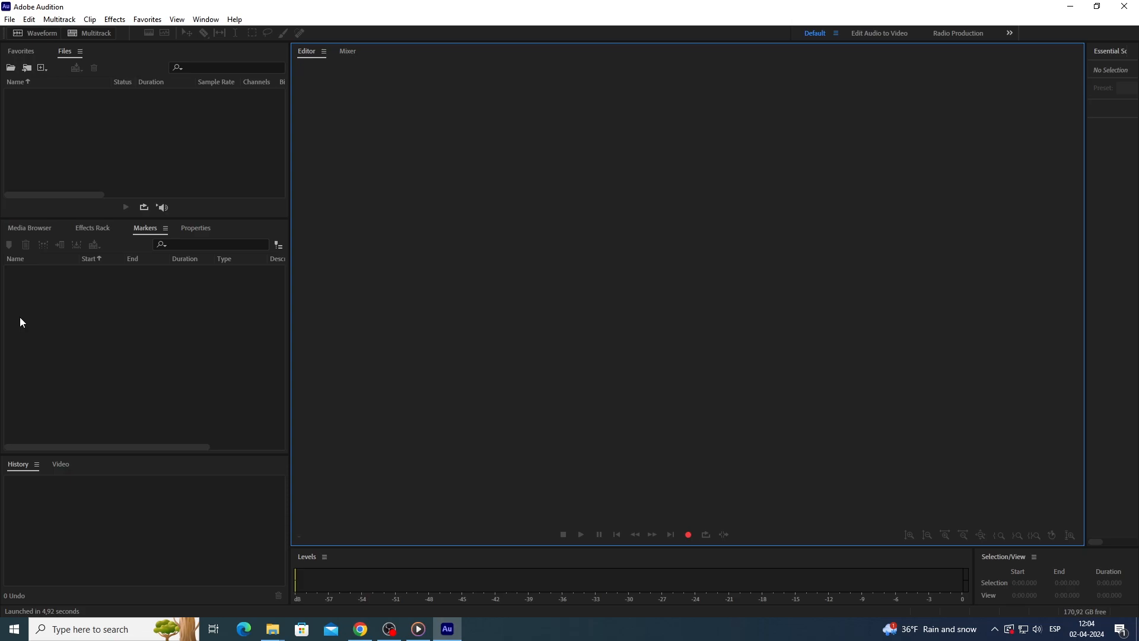
Step: Create a multitrack session named "Audio Multitrack 1" in the Exercises folder, at 48000 Hz, 32 (float) bits and Stereo mix
left_click(13, 20)
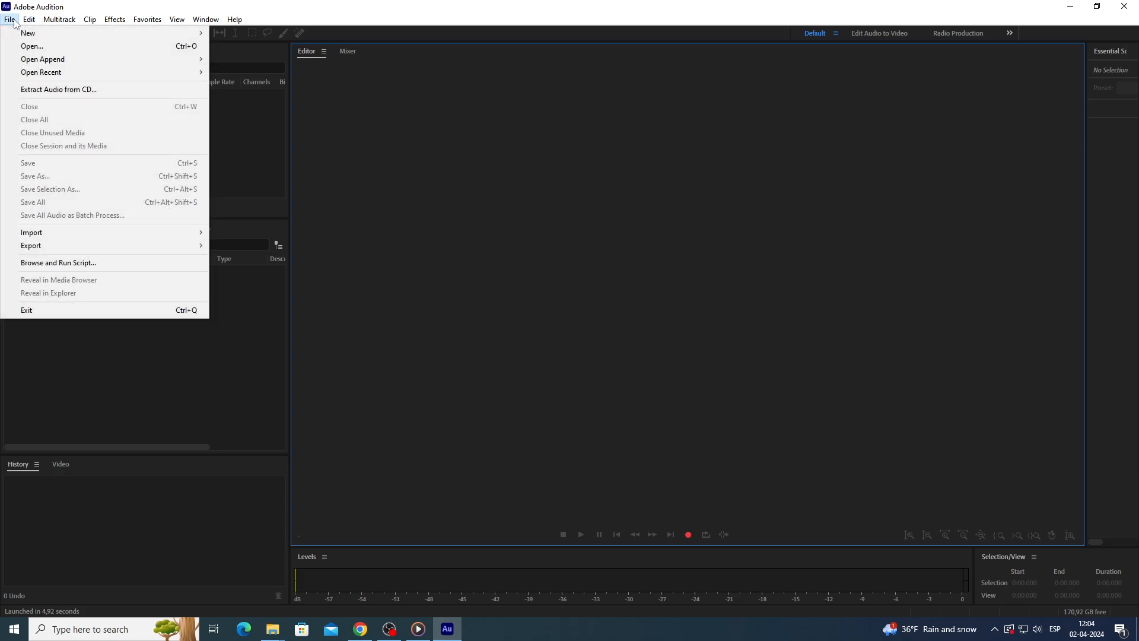
mouse_move(17, 33)
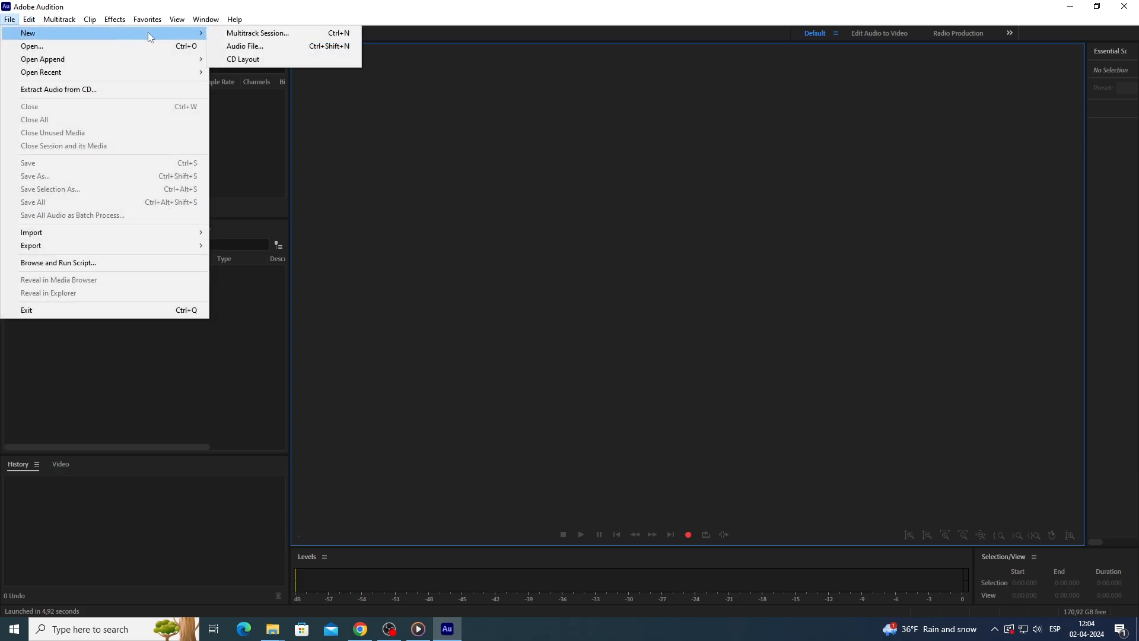
left_click(249, 39)
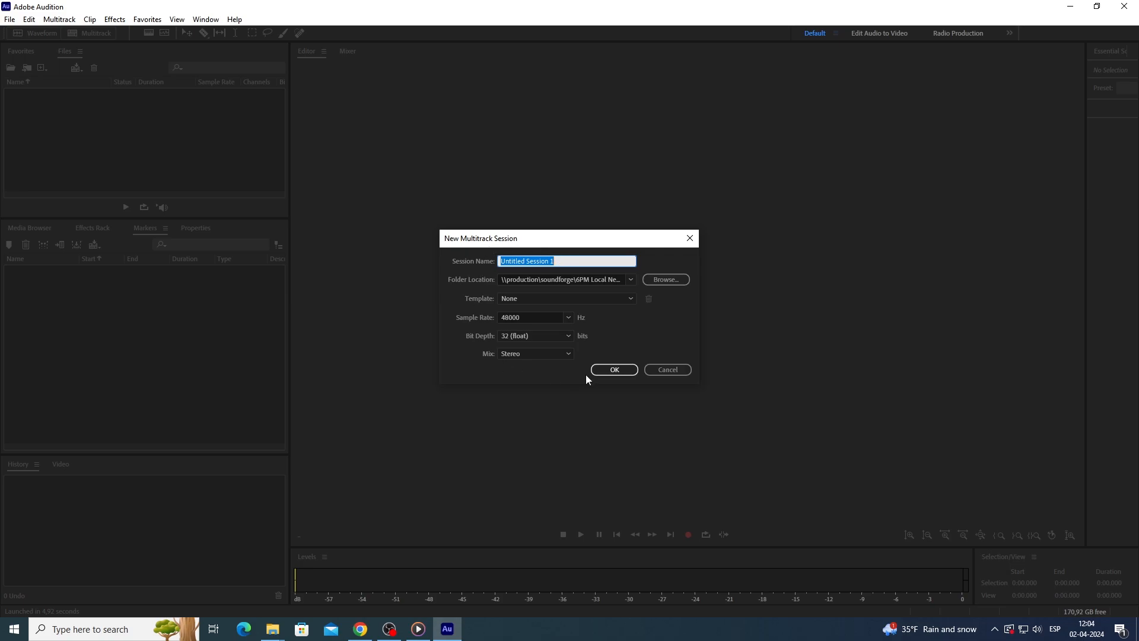
type("Audio Multitrack 1")
left_click(669, 280)
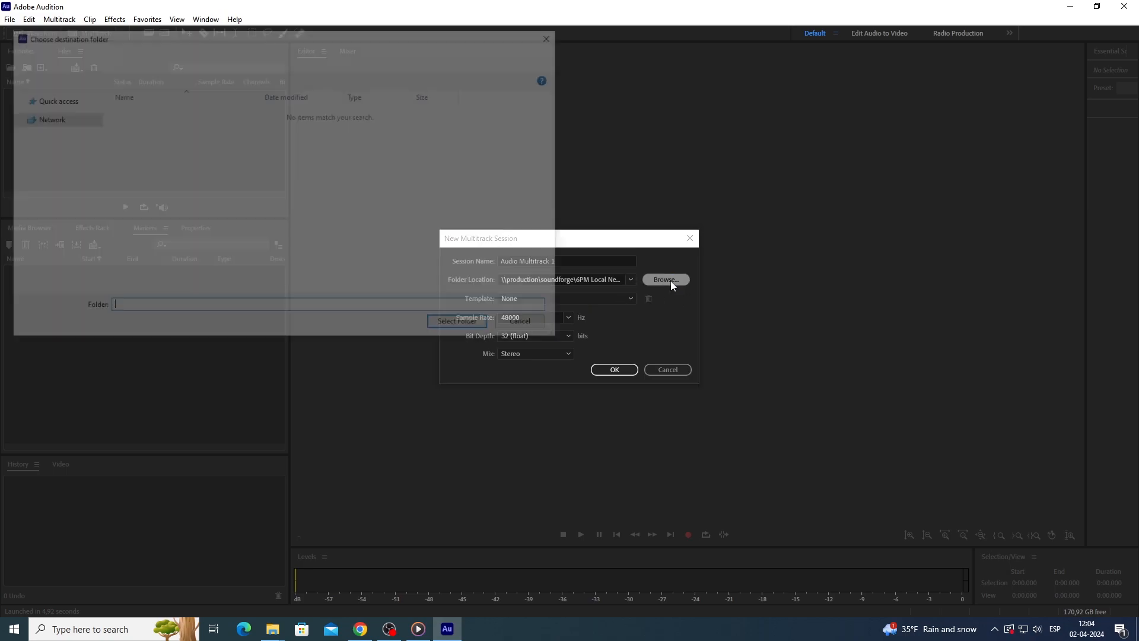
left_click(285, 55)
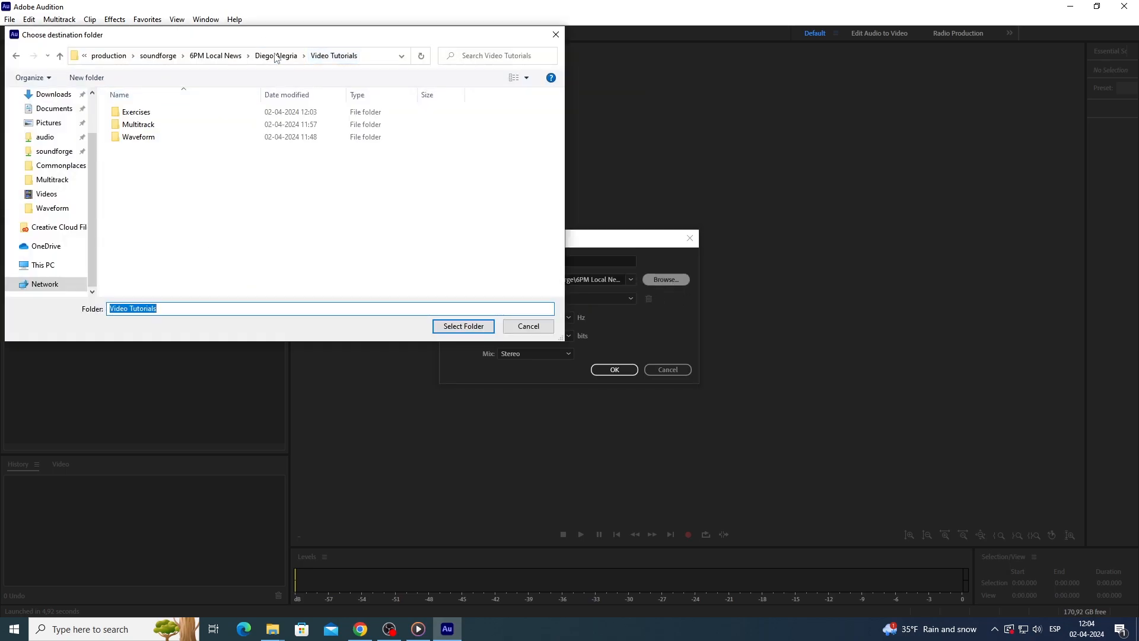
double_click(140, 113)
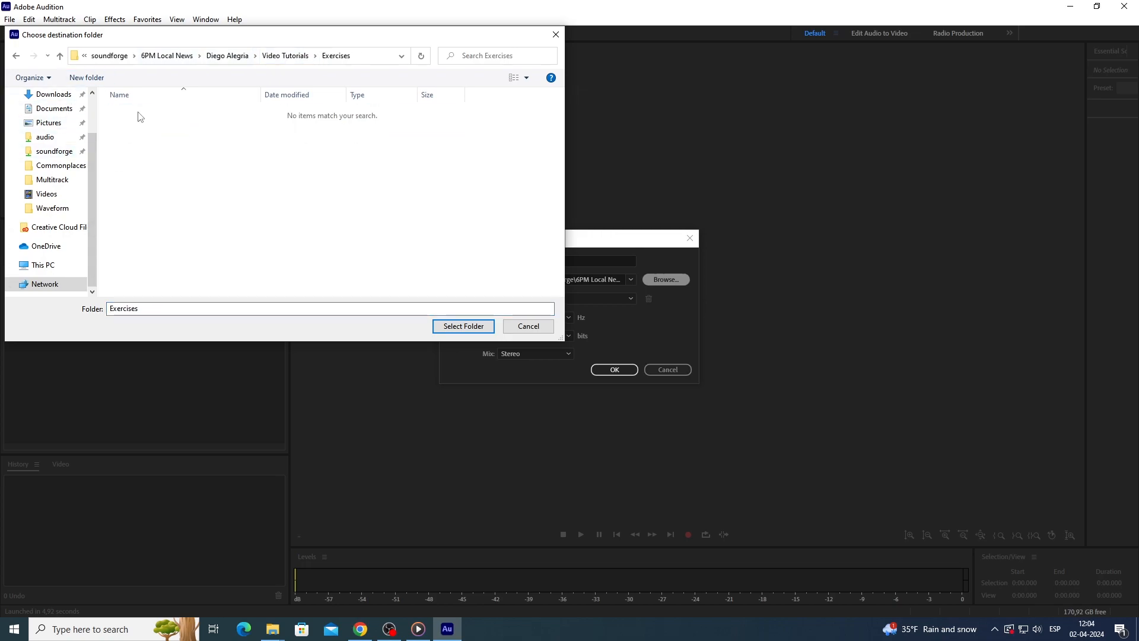
left_click(473, 330)
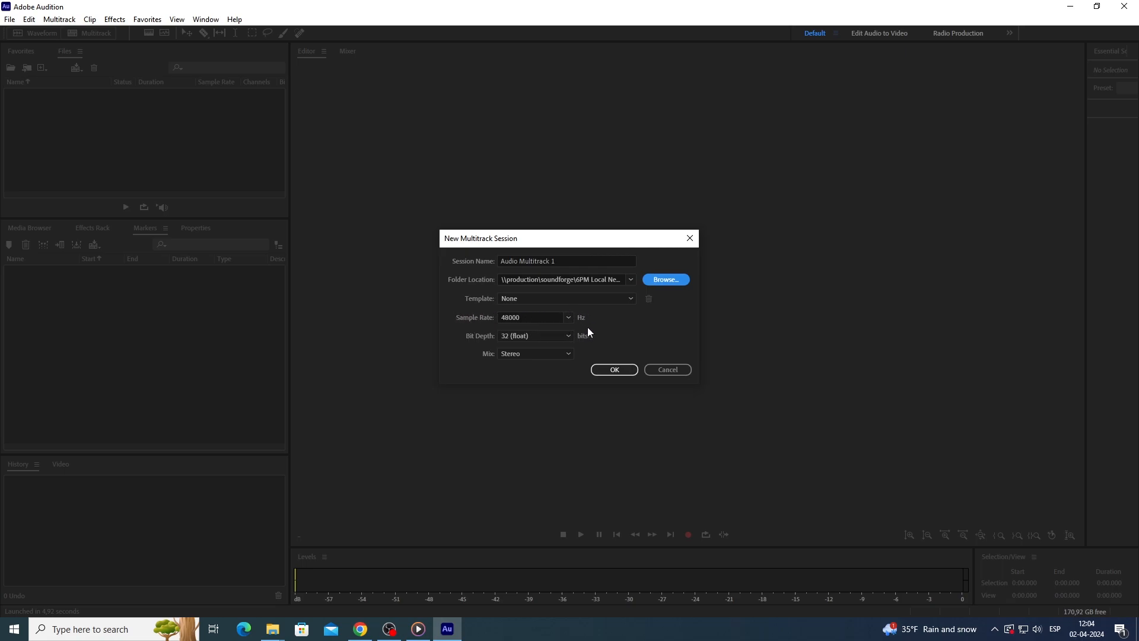
left_click(611, 369)
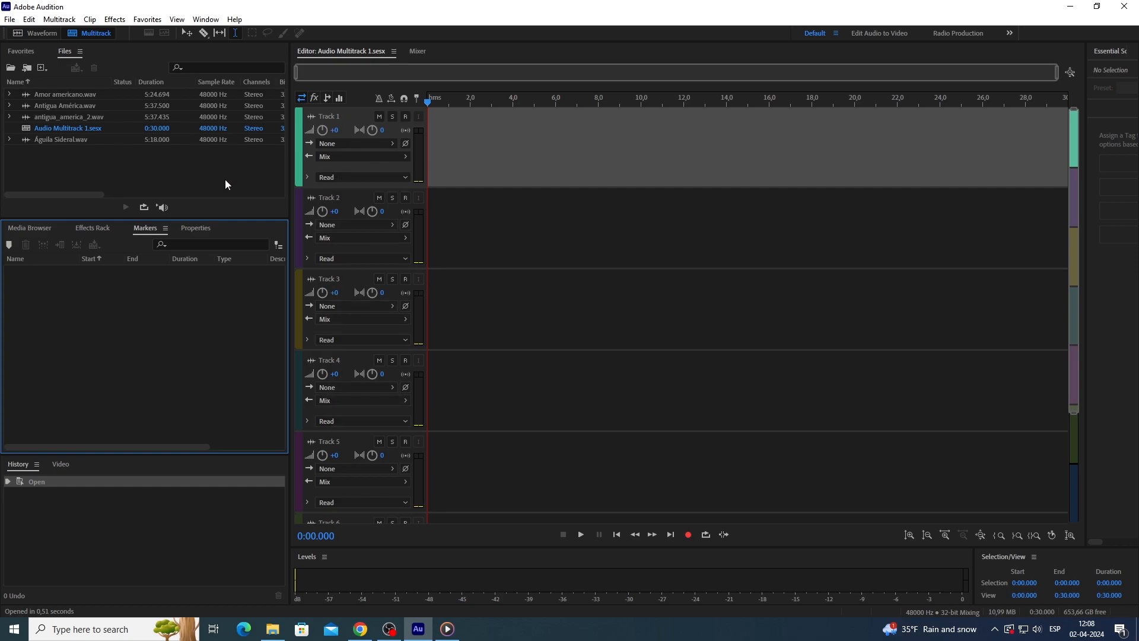
Step: Add Amor americano.wav to the start of Track 1 and Antigua América.wav to the start of Track 2
left_click_drag(67, 95, 425, 133)
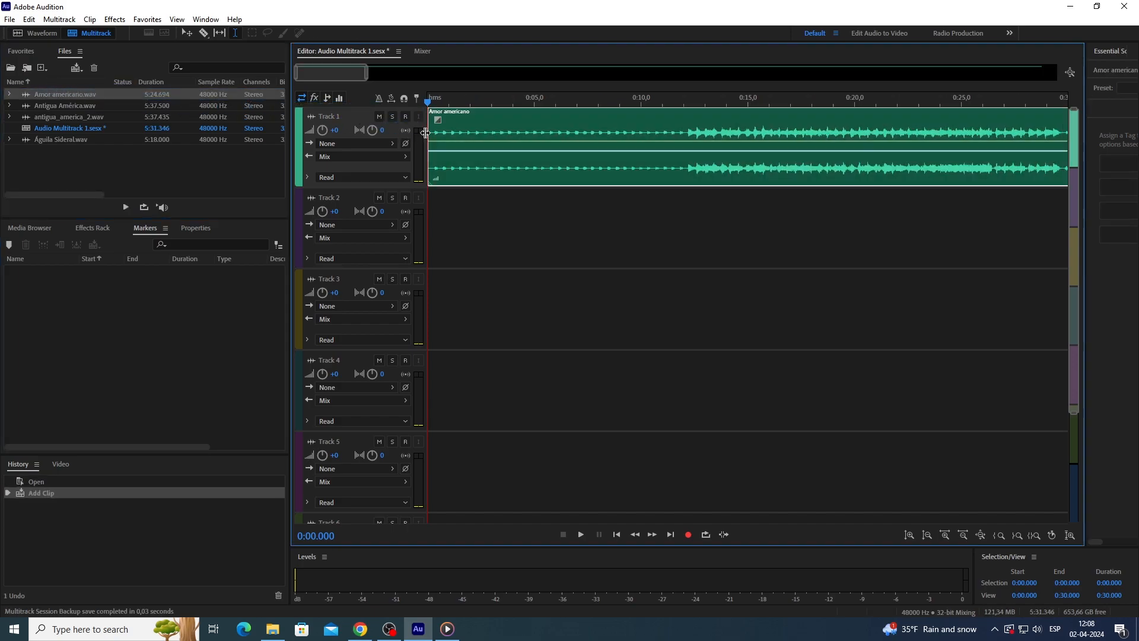
left_click(57, 107)
left_click_drag(56, 107, 418, 218)
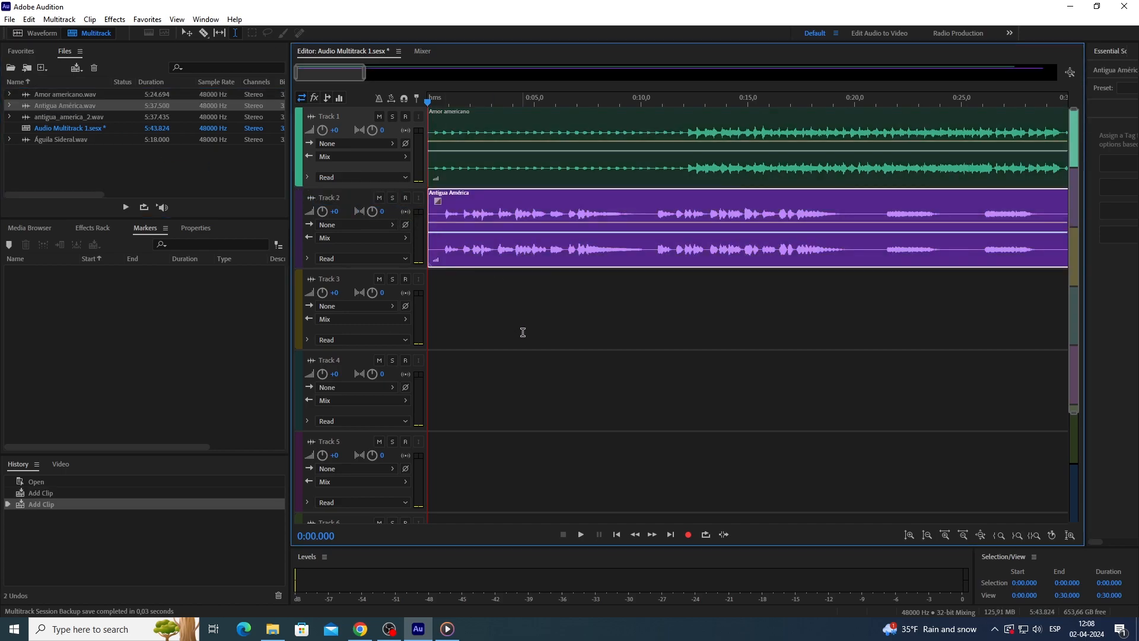
Step: Place the playhead at about 0:07.5 on the Antigua América clip and examine its waveform at different time scales
left_click(523, 332)
left_click(637, 366)
left_click(586, 332)
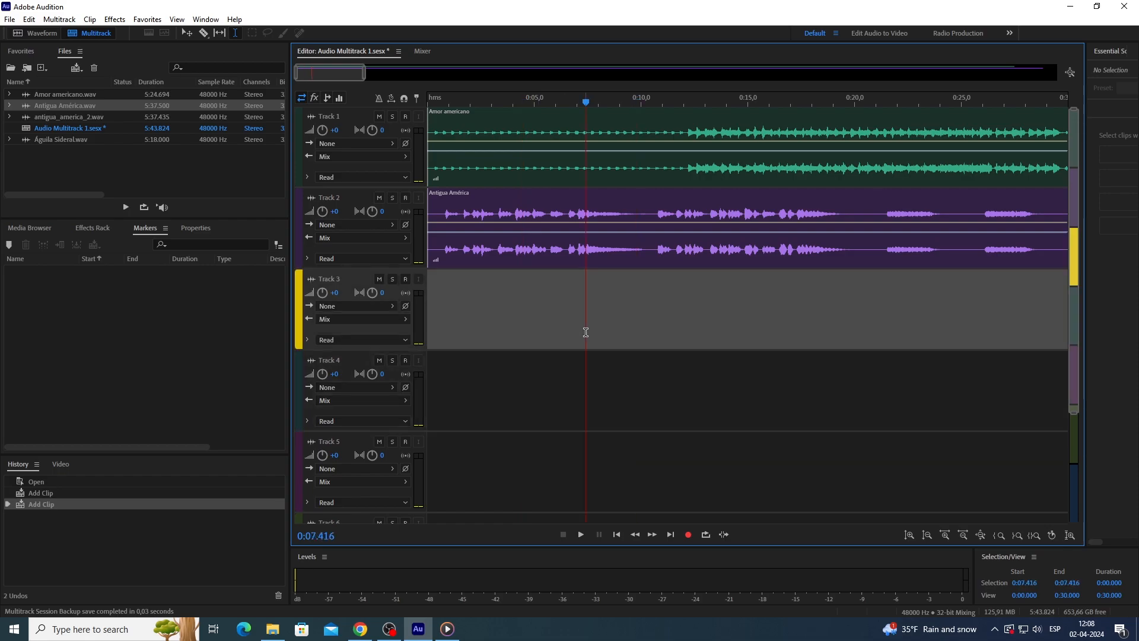
left_click(589, 199)
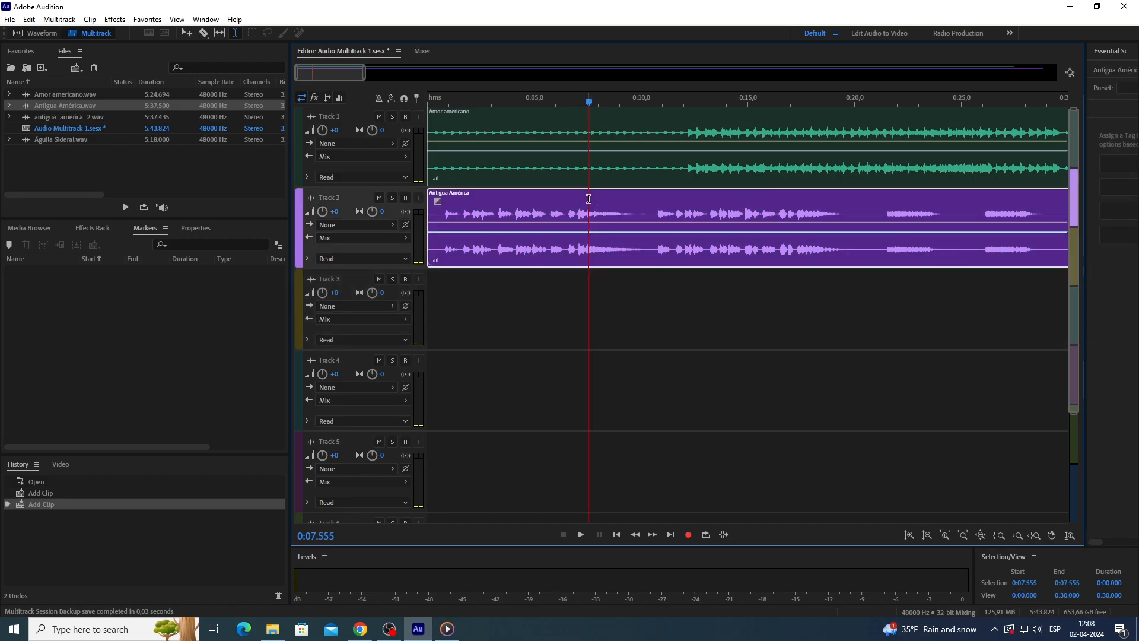
key("equal")
key("equal")
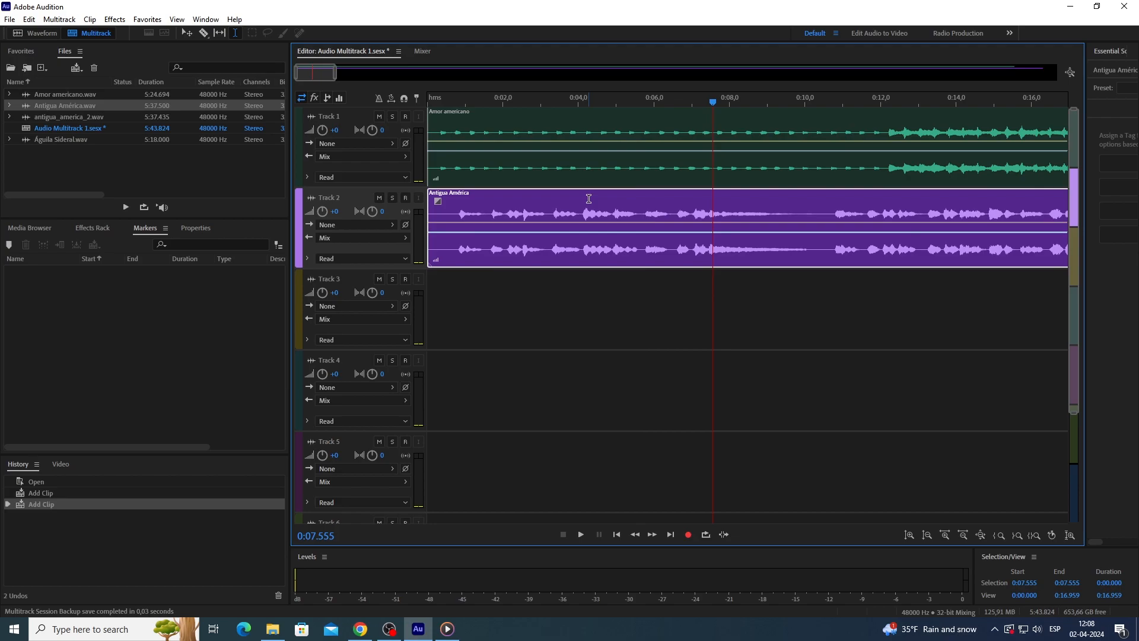
key("minus")
key("minus")
key("minus")
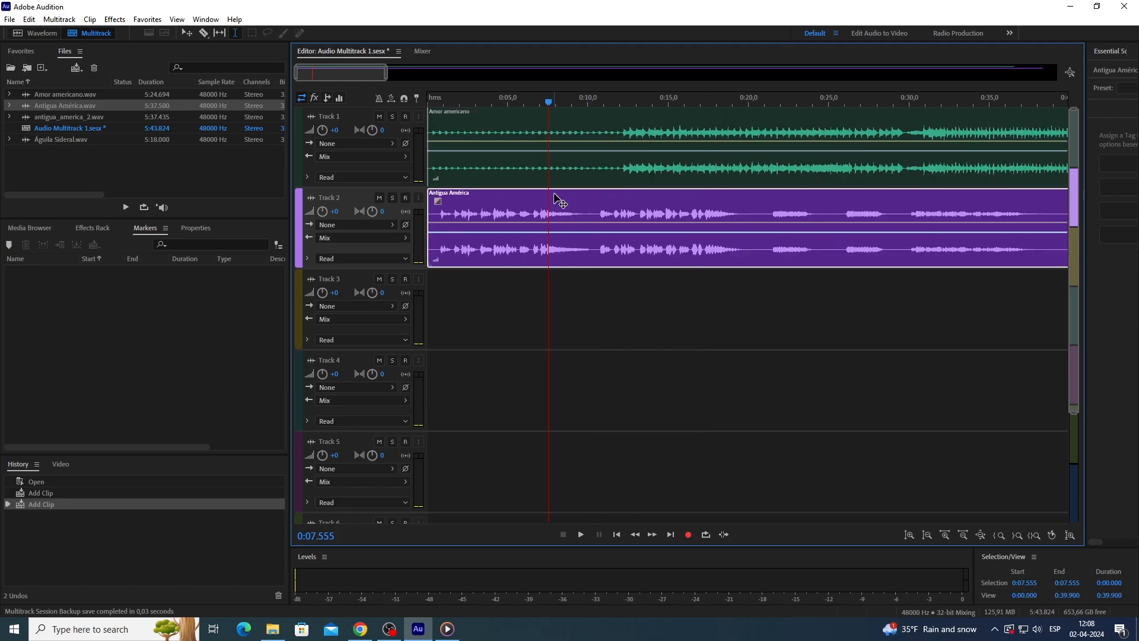
key("equal")
key("equal")
key("equal")
key("equal")
key("equal")
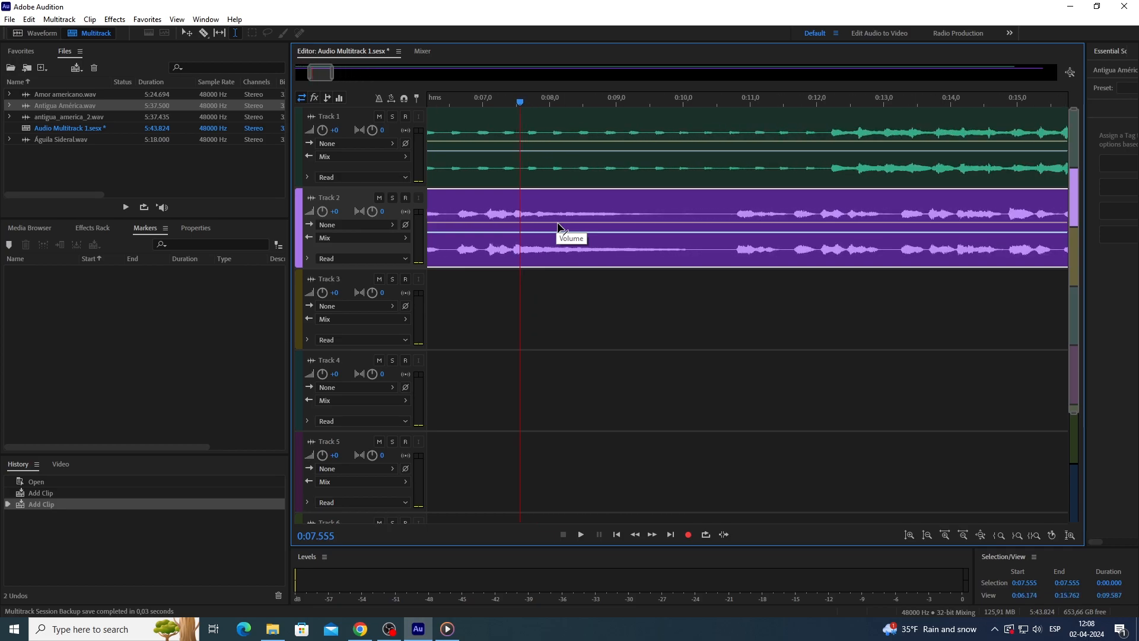
key("equal")
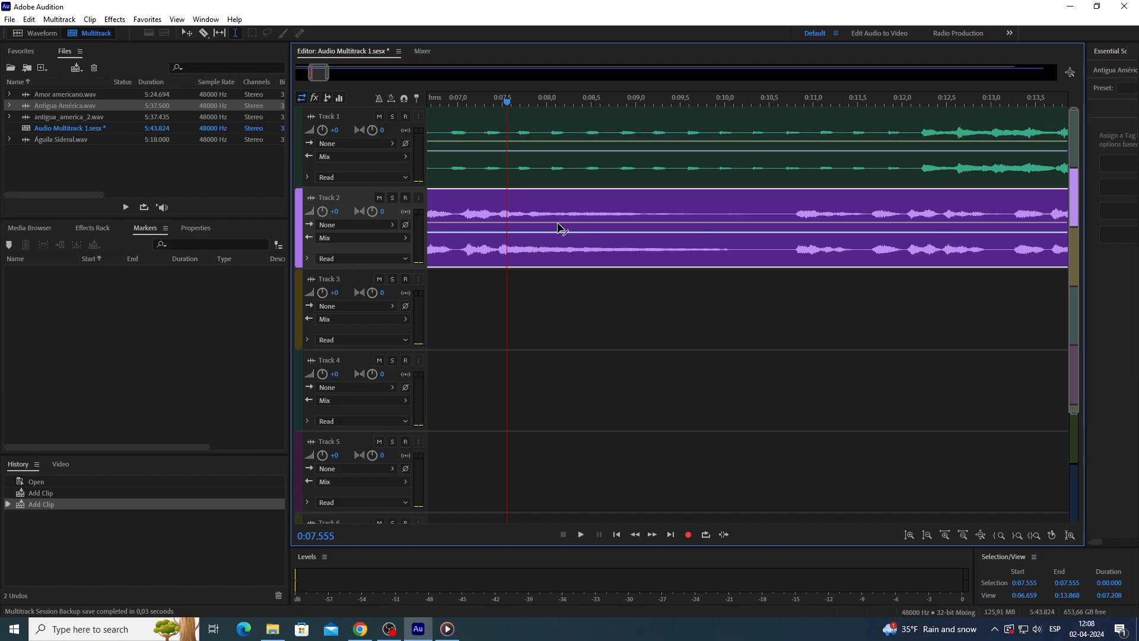
Step: Examine closely the point at about 0:12.3 where the louder passage of the Track 1 clip begins
left_click(925, 122)
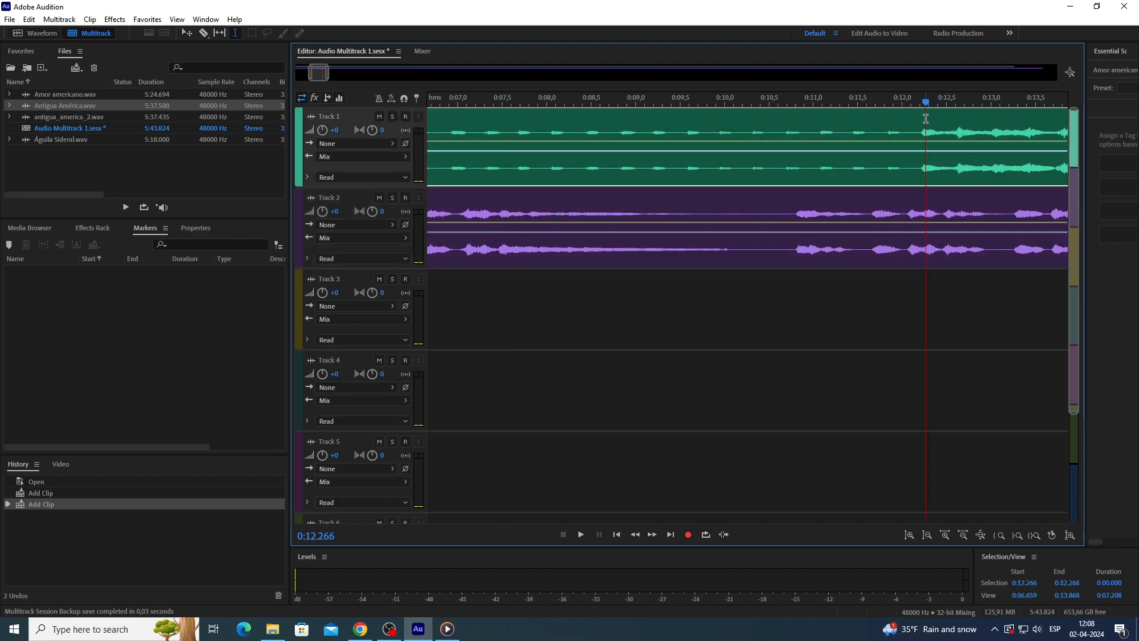
key("equal")
key("equal")
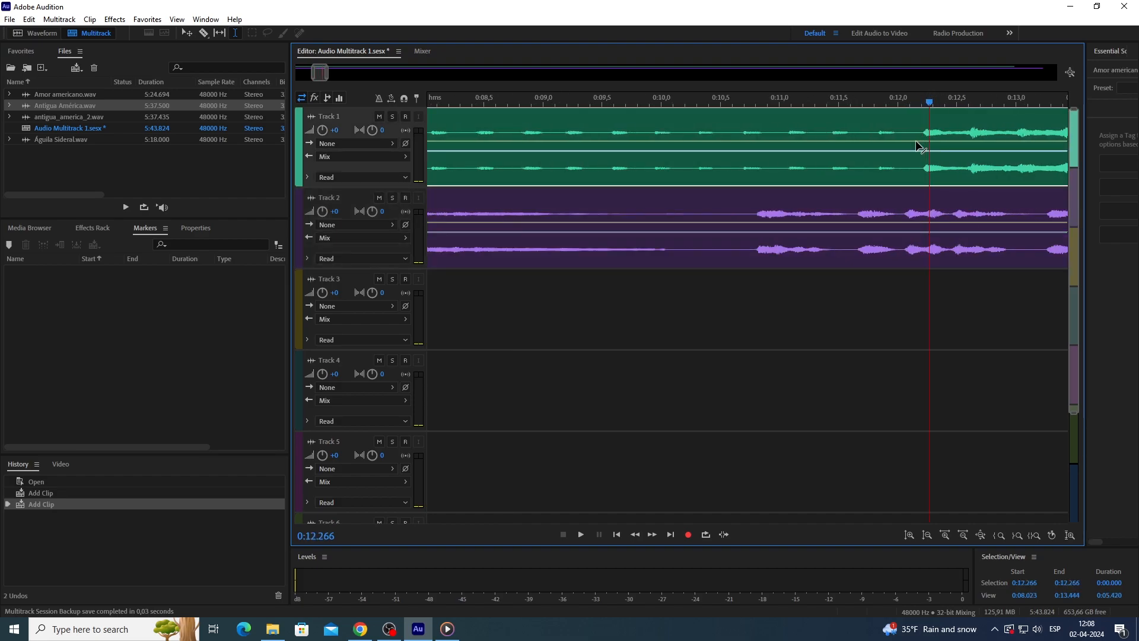
key("equal")
key("equal")
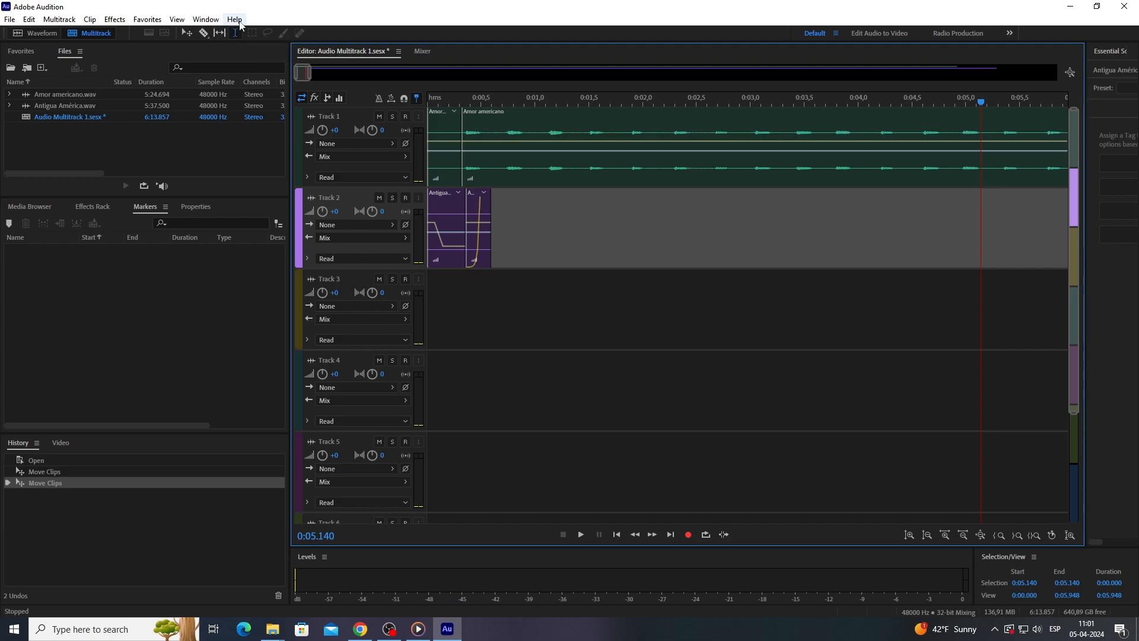
Step: Move the playhead to about 0:03.5 and play back a short part of the session
left_click(607, 219)
left_click(1016, 219)
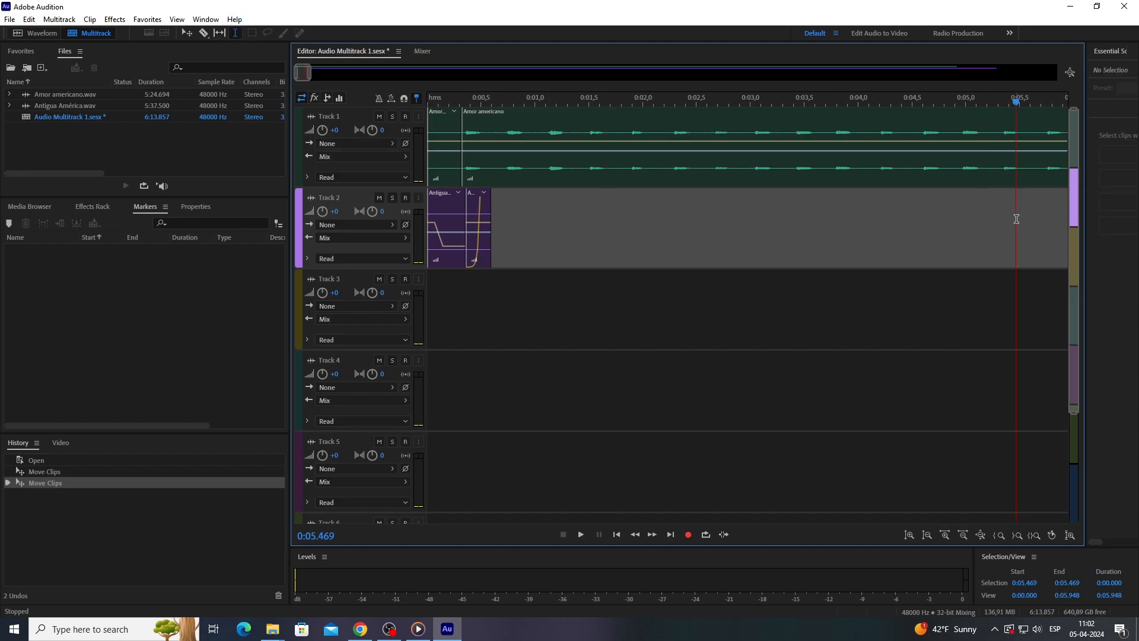
left_click(462, 285)
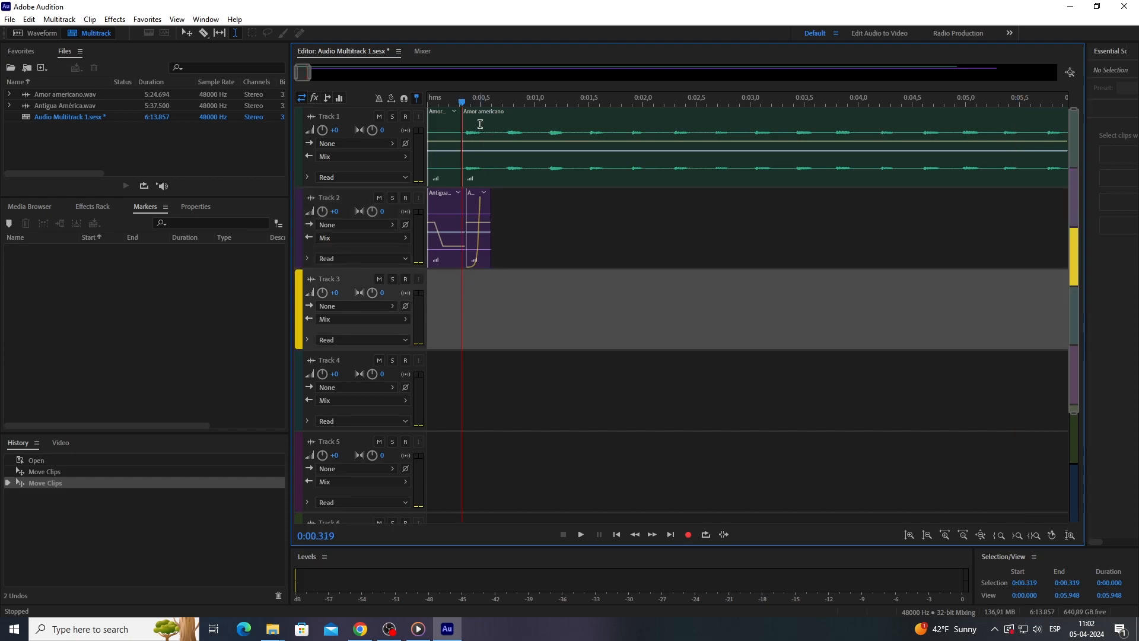
left_click_drag(463, 103, 805, 119)
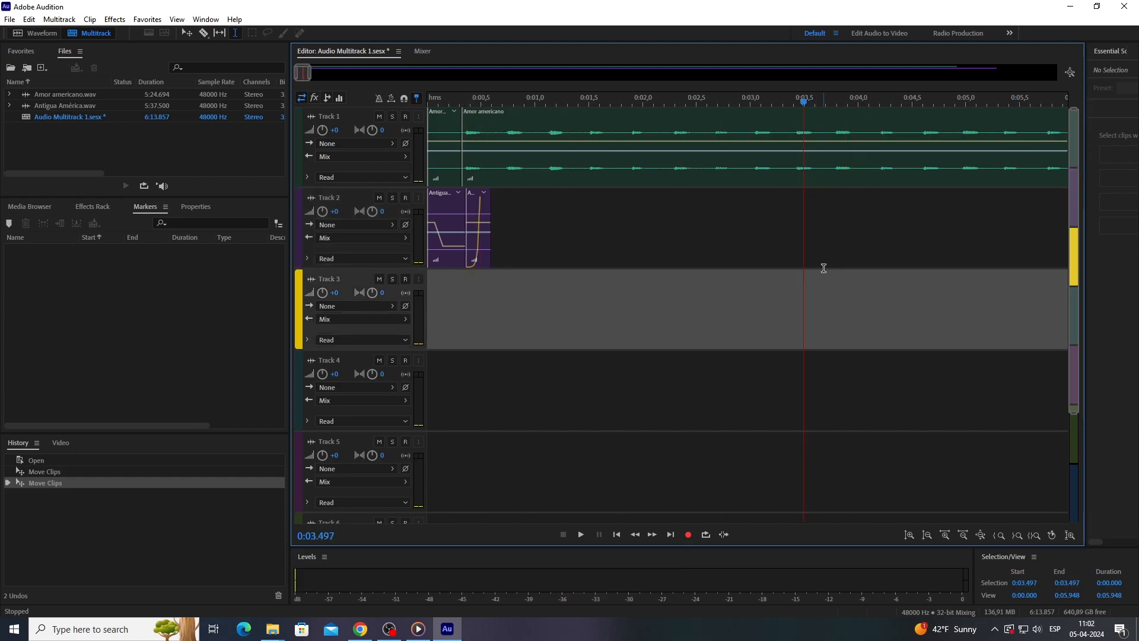
key("space")
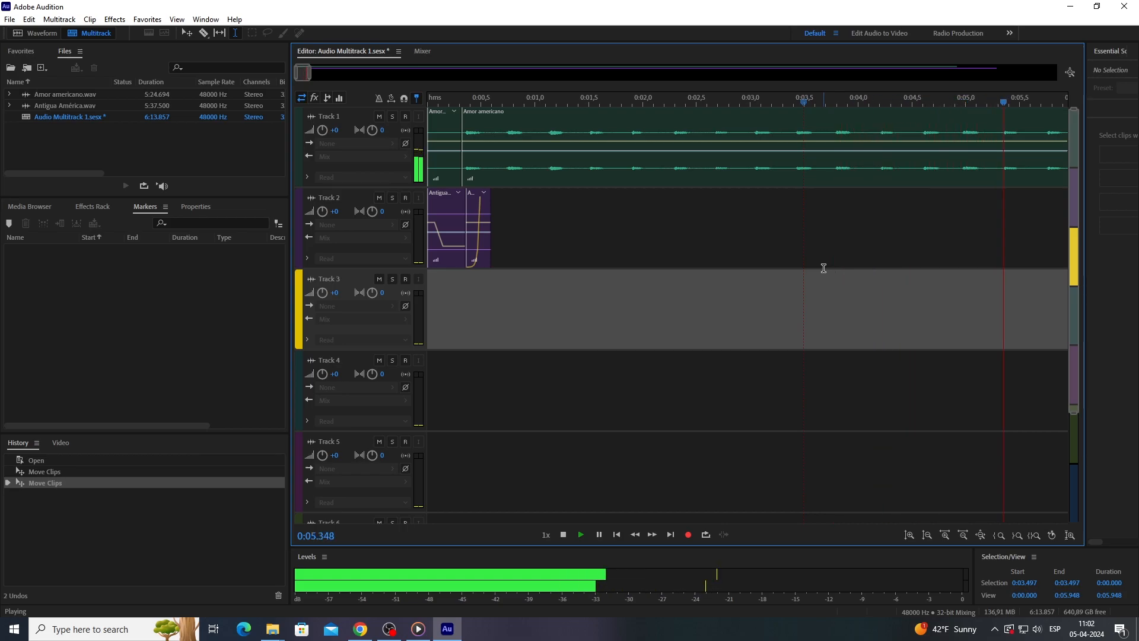
key("space")
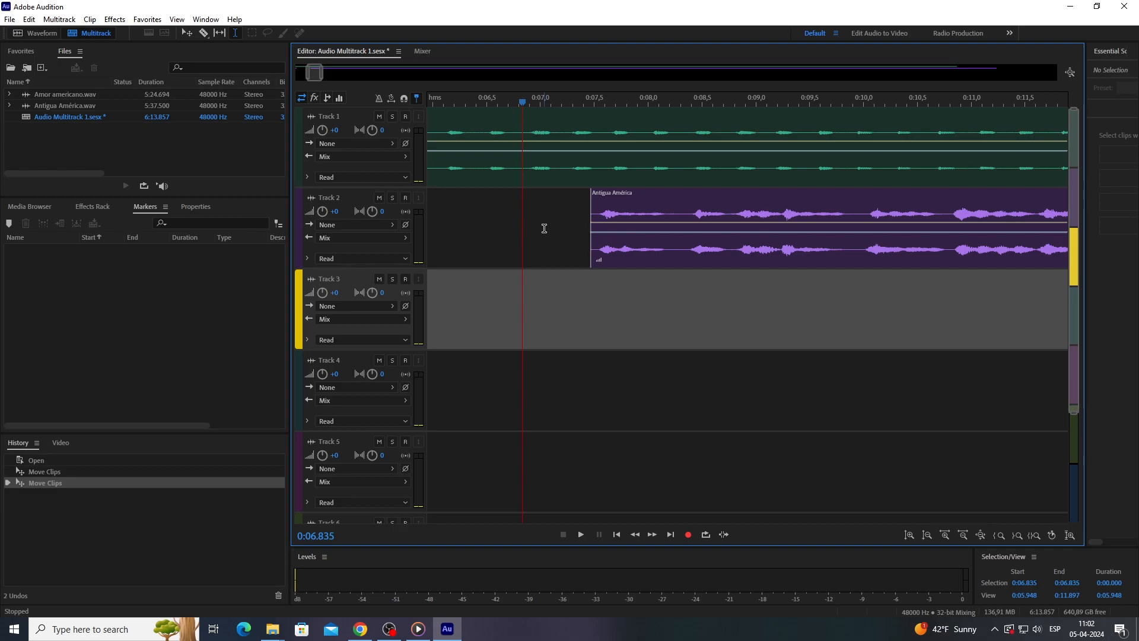
Step: Select about 0:06.9 to 0:09.0 across Tracks 1 and 2, clear the selection, and shift the Antigua América clip slightly earlier
left_click_drag(533, 226, 756, 130)
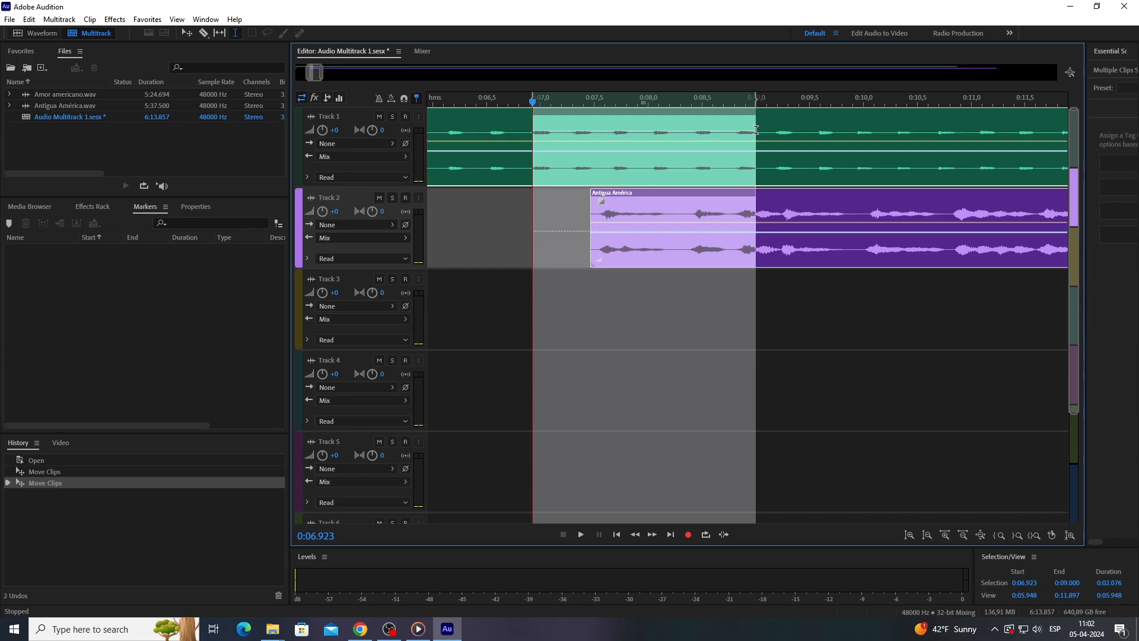
left_click(468, 214)
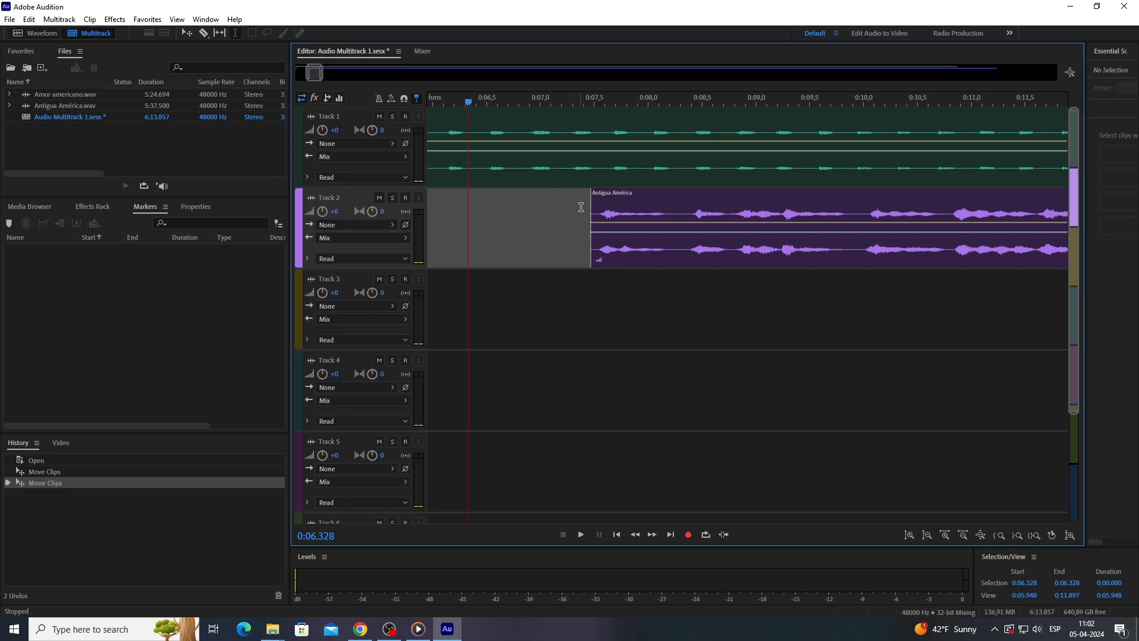
left_click(604, 199)
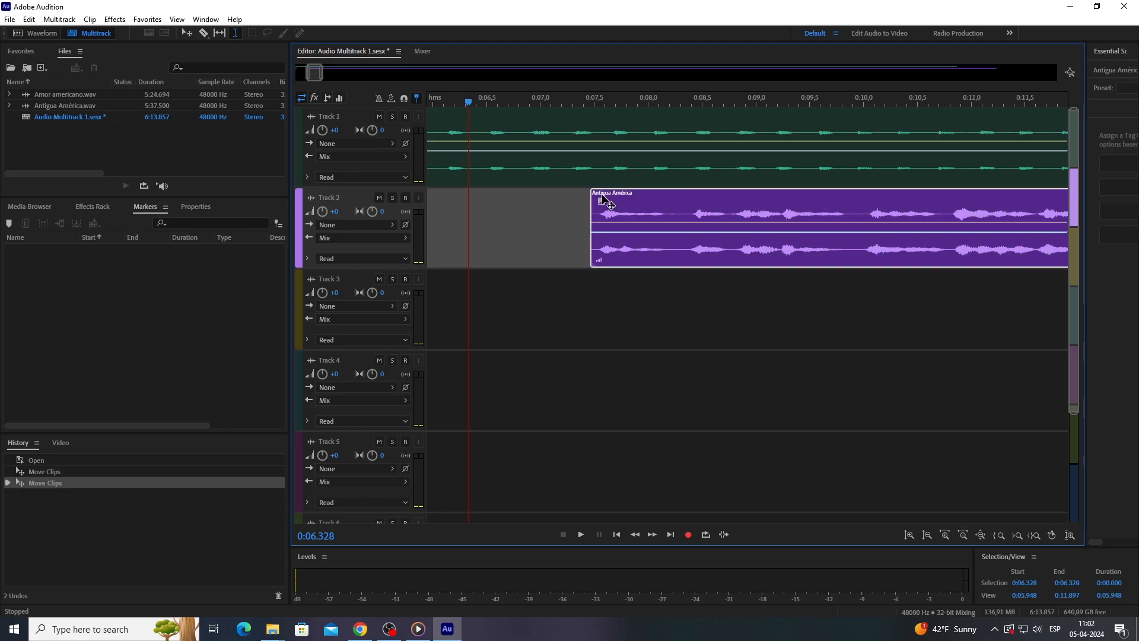
left_click_drag(603, 198, 557, 204)
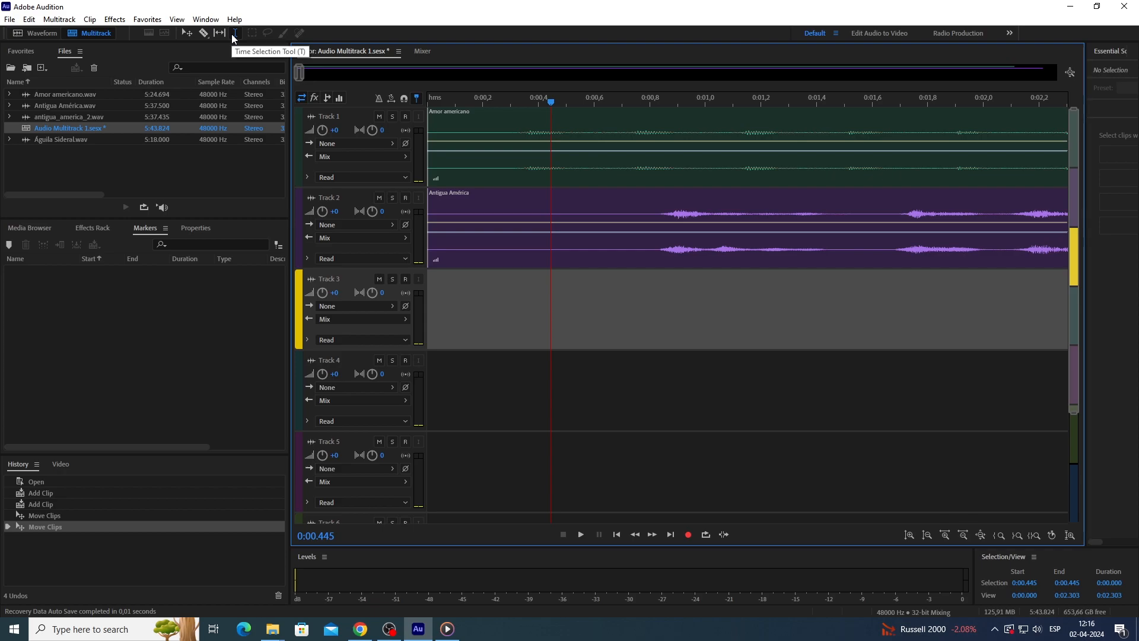
Step: Try moving the Antigua América clip on Track 2 with the Move tool
left_click(186, 34)
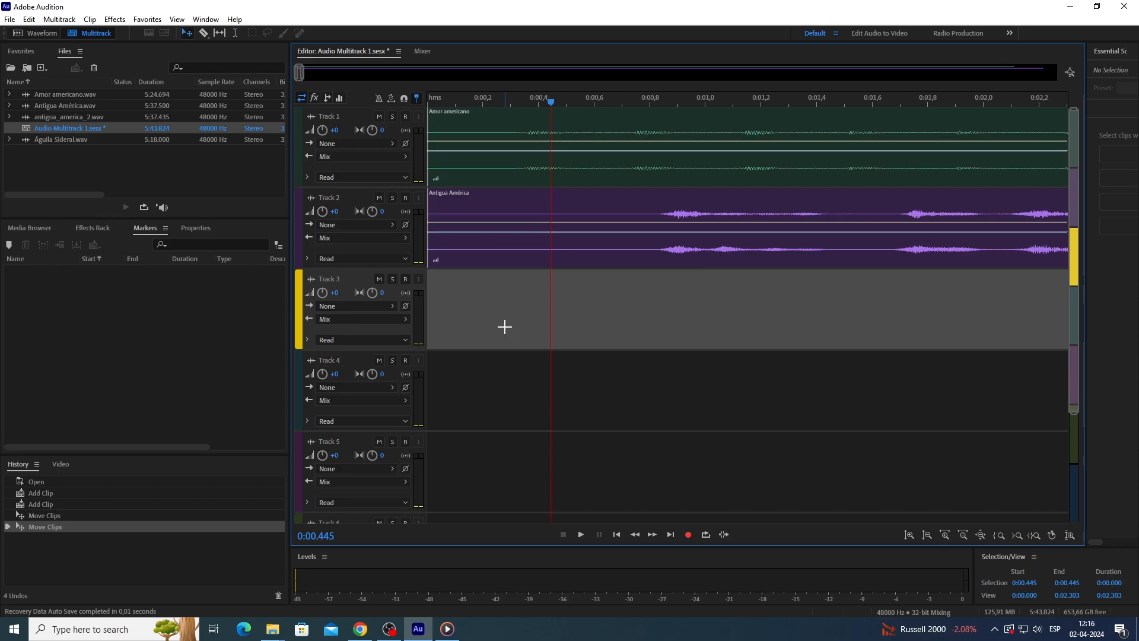
left_click_drag(457, 202, 483, 250)
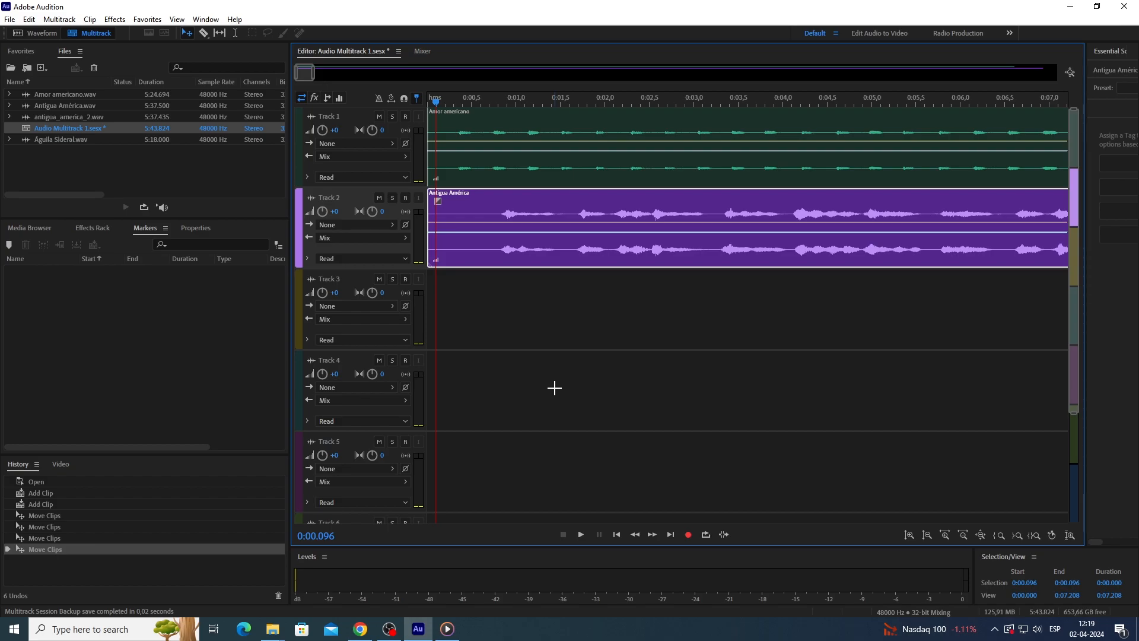
Step: Split the Antigua América clip on Track 2 with the Razor tool at about 0:00.75, just before its first sound
left_click(205, 33)
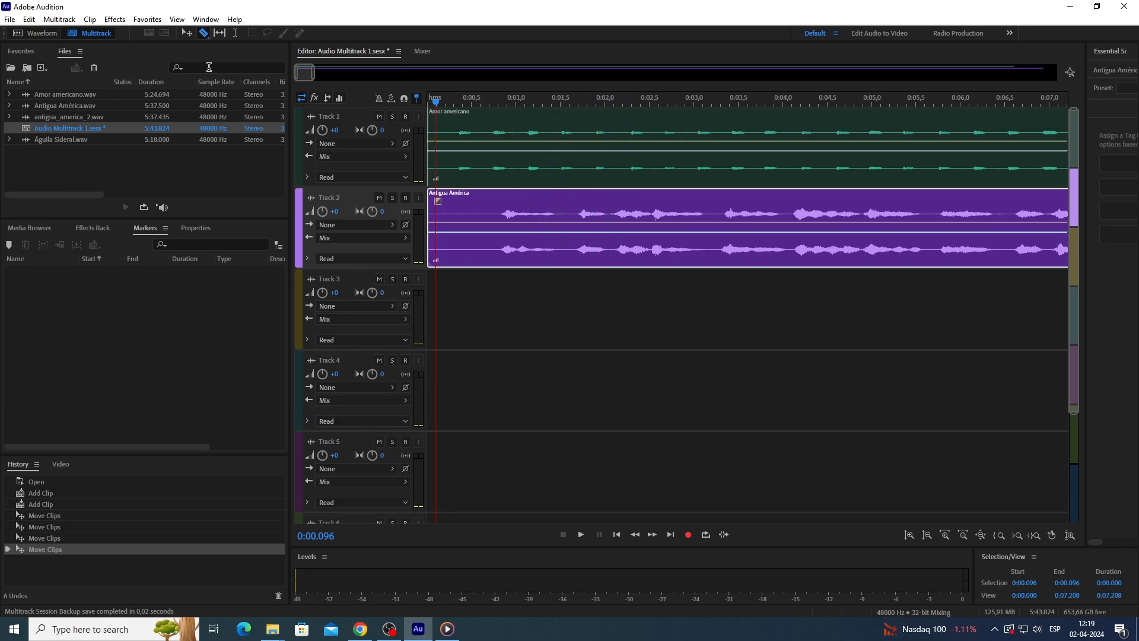
left_click(186, 33)
key("r")
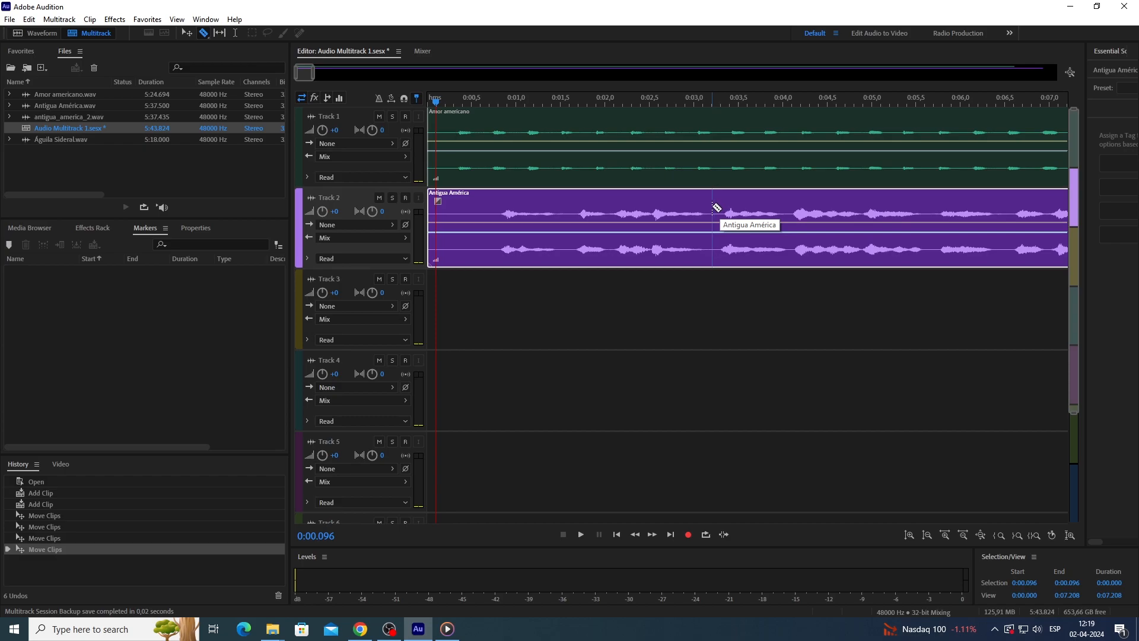
key("equal")
key("equal")
key("equal")
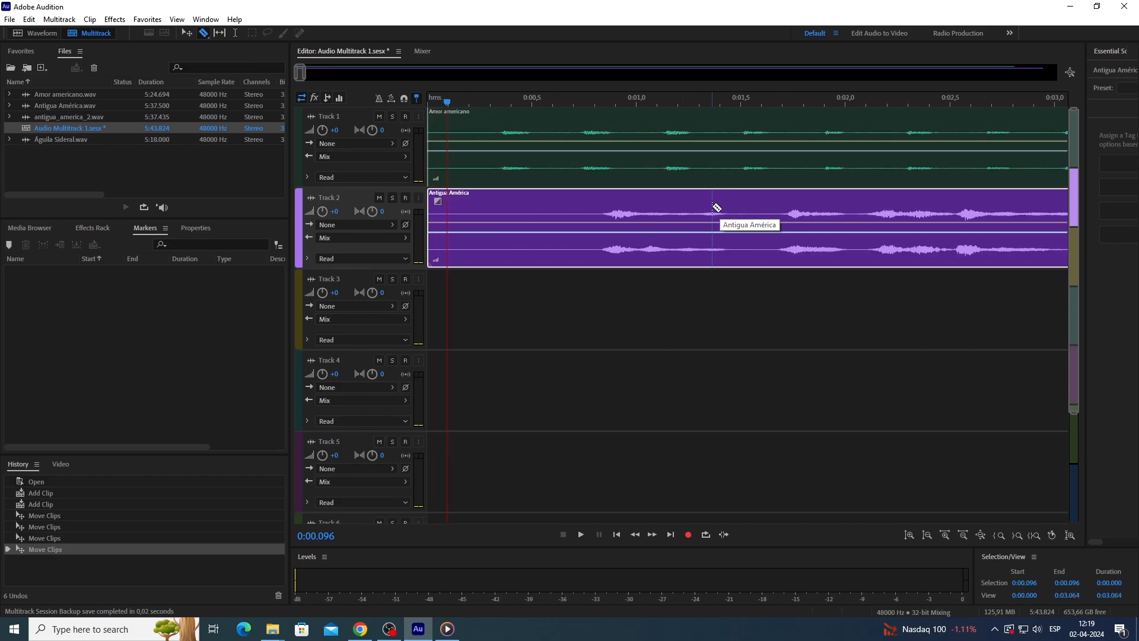
key("equal")
key("equal")
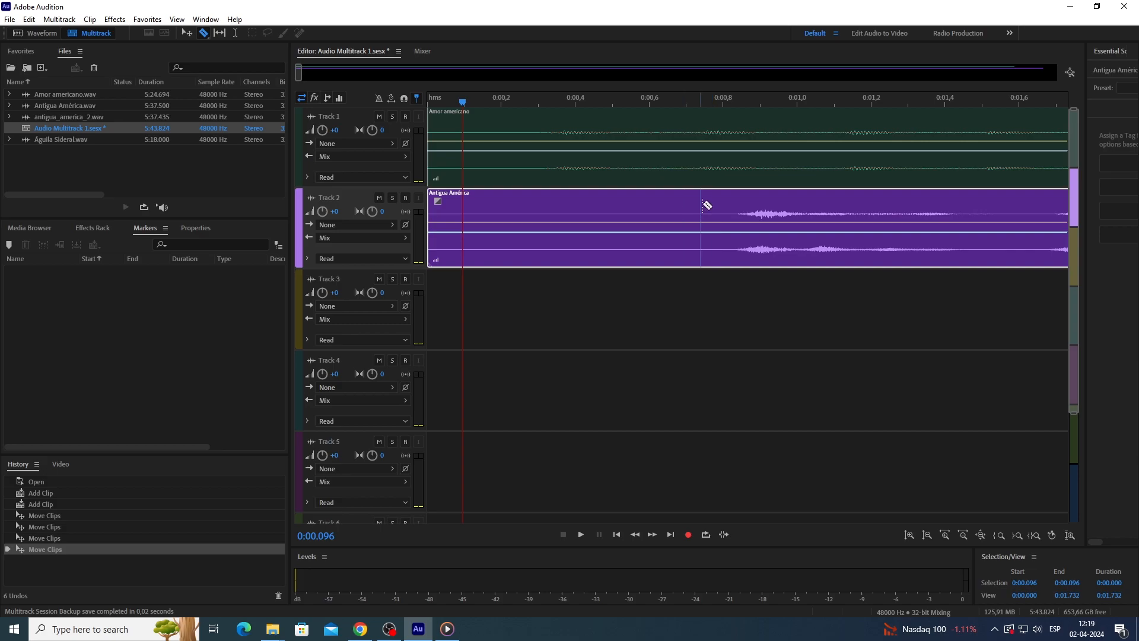
left_click(706, 203)
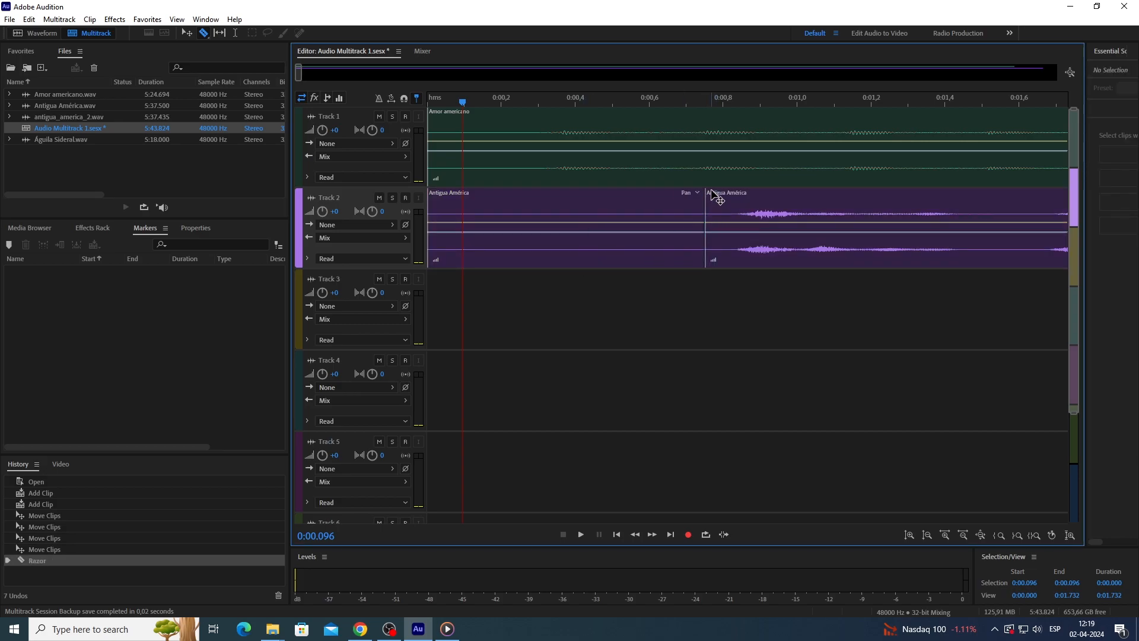
Step: Move the second Antigua América piece on Track 2 to start at about 0:00.95, and select the first piece
left_click_drag(718, 200, 788, 201)
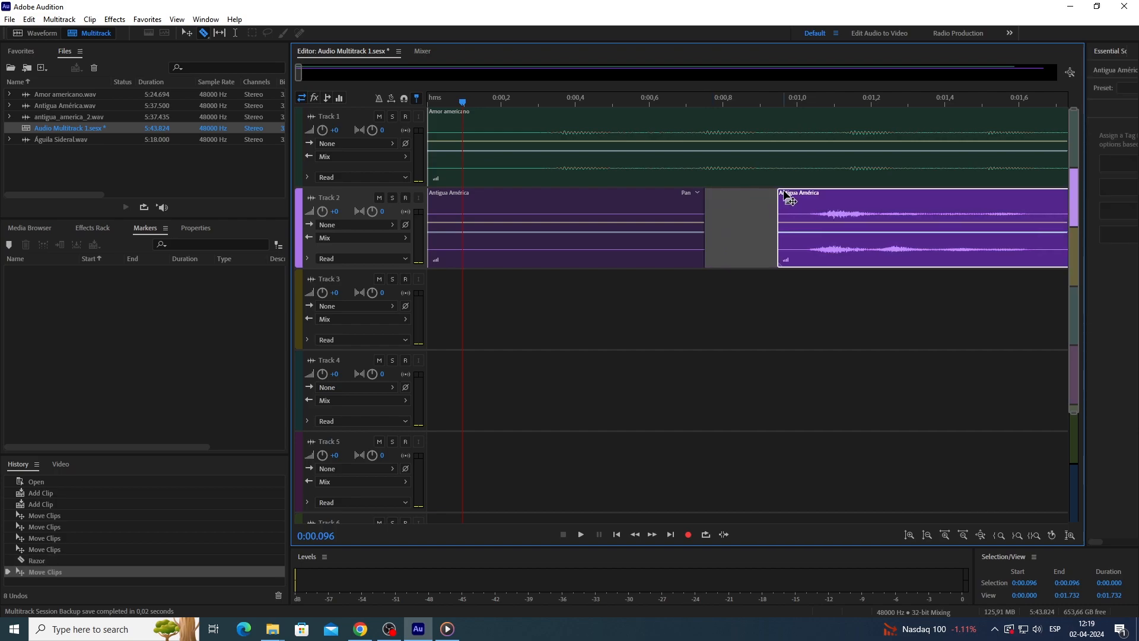
mouse_move(666, 199)
left_mouse_down()
mouse_move(704, 199)
mouse_move(656, 200)
left_mouse_up()
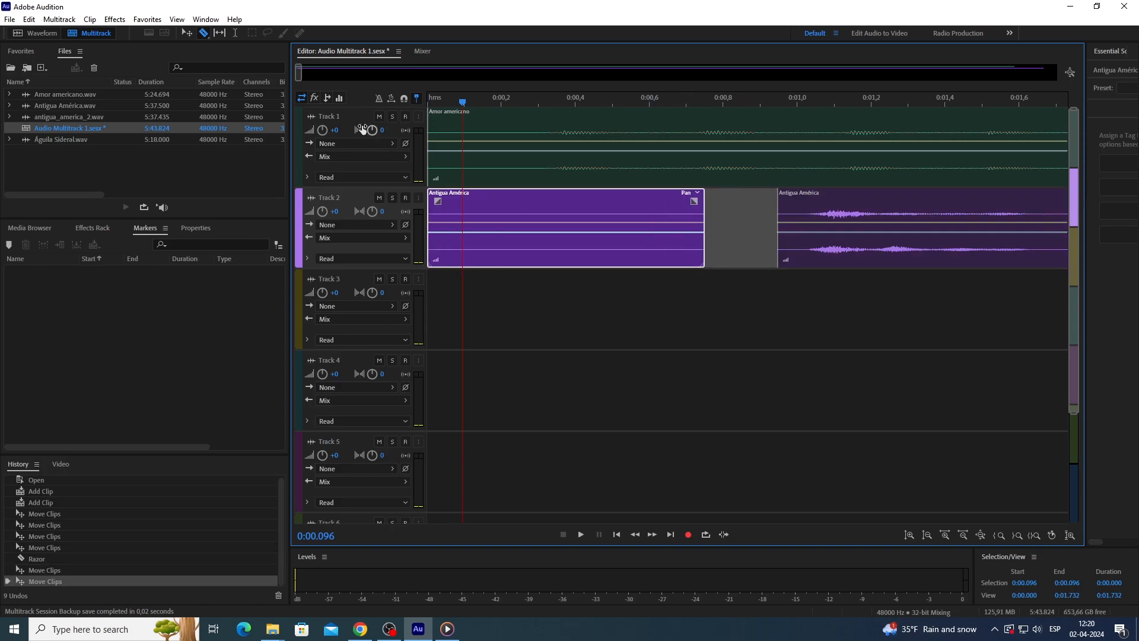
Step: Split the clips on both Track 1 and Track 2 at about 0:00.32 with the Razor tool
left_click(235, 36)
left_click(203, 37)
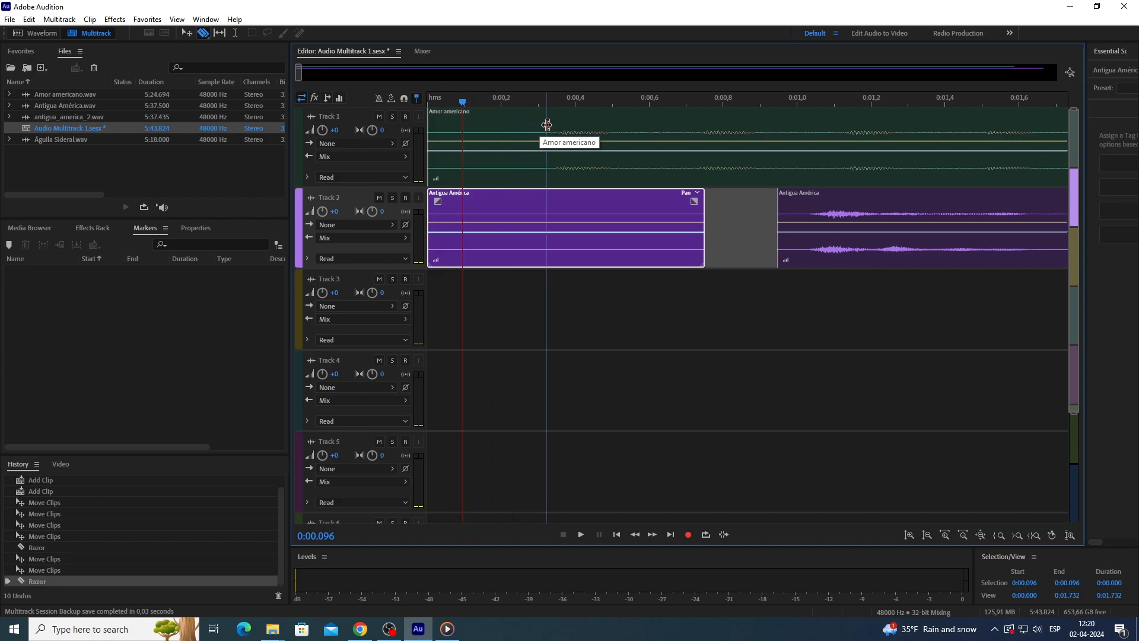
left_click(546, 126)
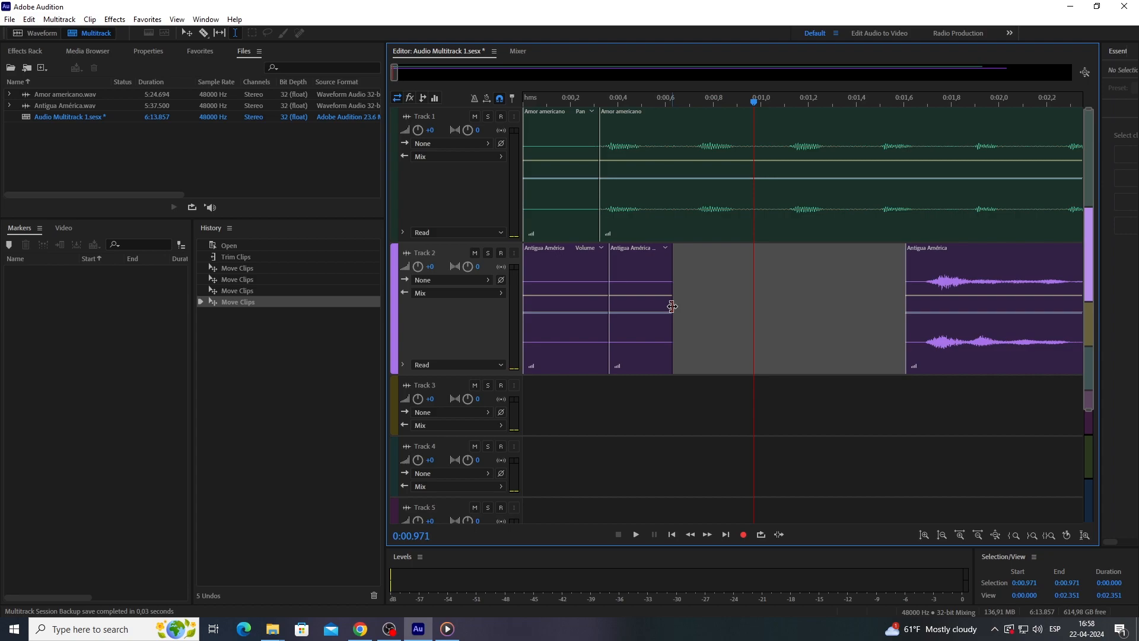
Step: Extend the middle Antigua América clip's end to about 0:01.0 and move it against the clip starting at about 0:01.6
left_click_drag(672, 306, 767, 302)
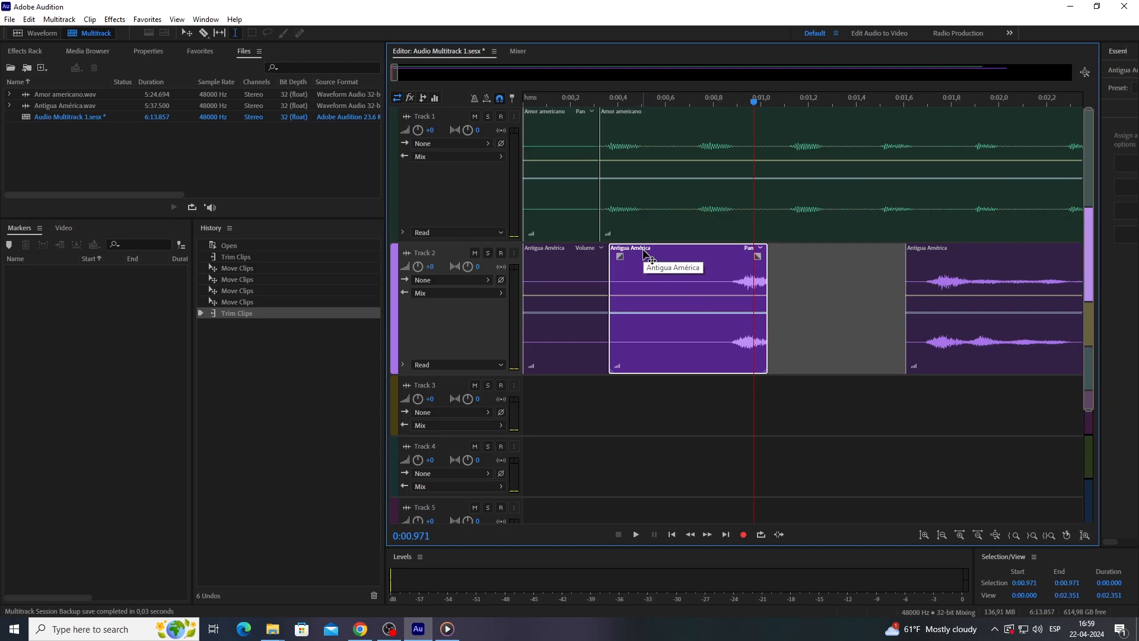
left_click_drag(645, 254, 785, 250)
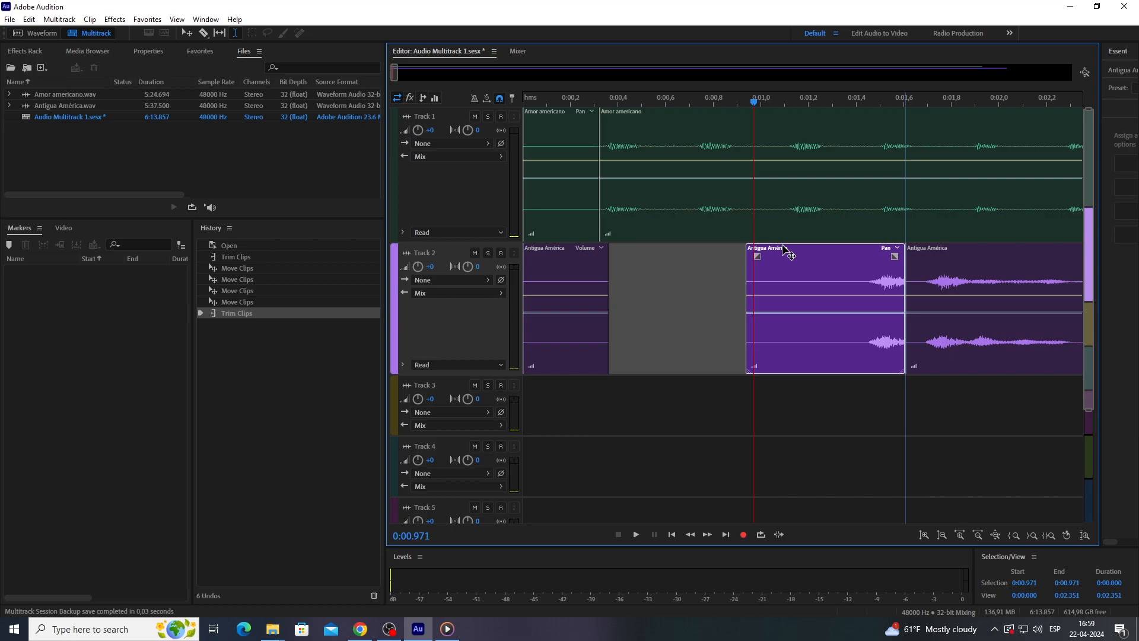
left_click_drag(786, 252, 785, 252)
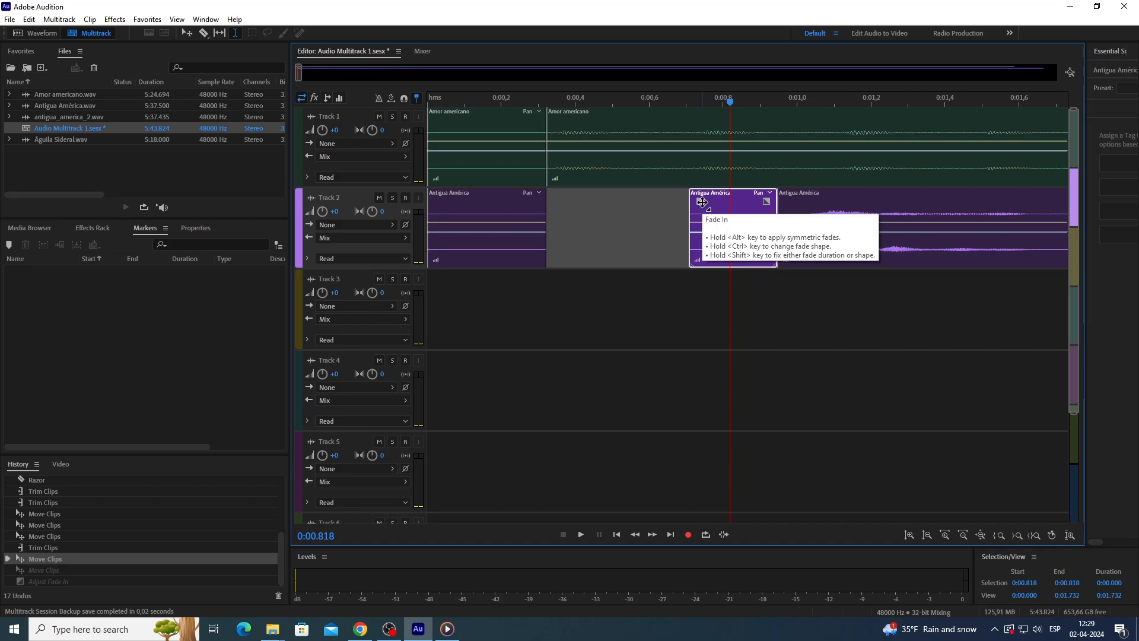
Step: Try a linear fade-in on the short Antigua América clip, and crossfade it over the first clip's end with a longer, steeper curve
left_click_drag(702, 202, 731, 214)
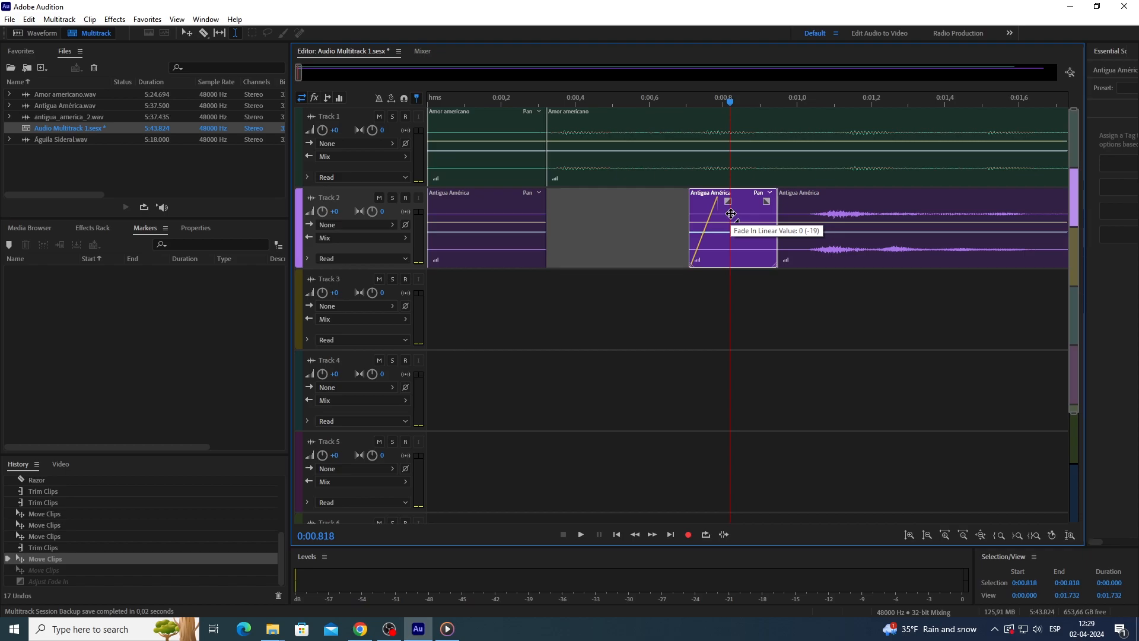
left_click_drag(731, 213, 526, 197)
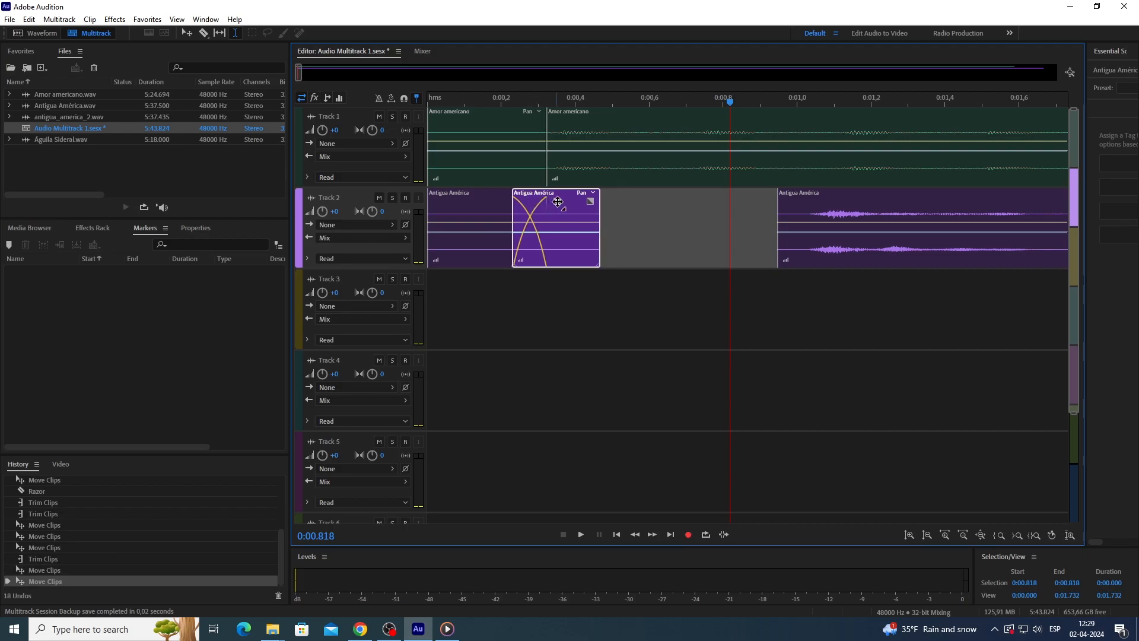
left_click_drag(557, 203, 573, 259)
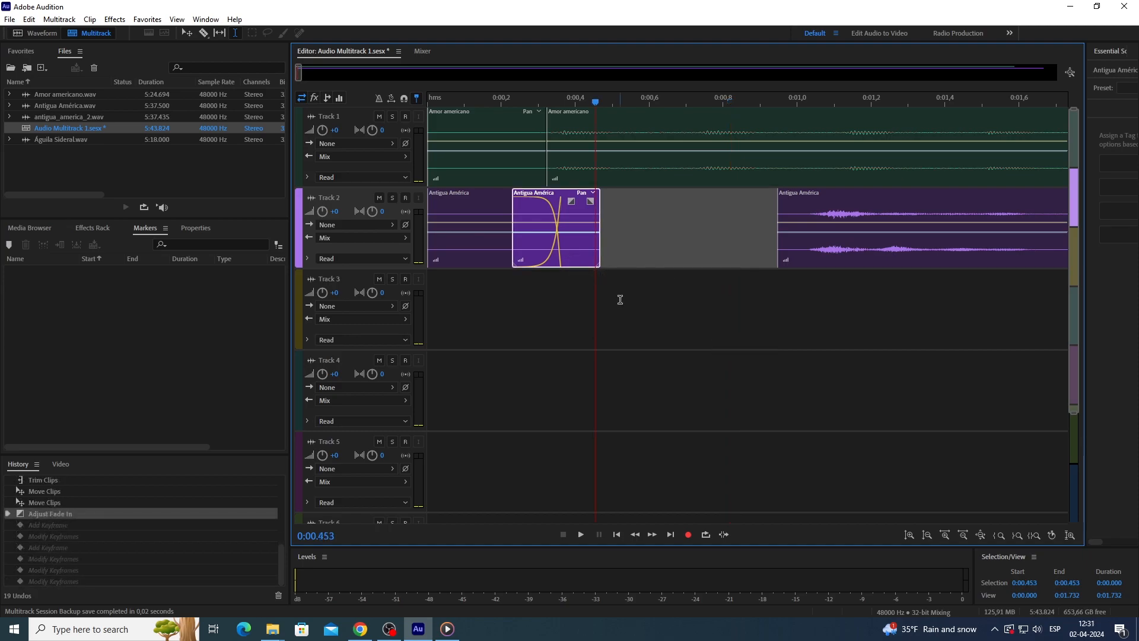
Step: Add volume keyframes at about 0:00.07 and 0:00.14 on the first Antigua América clip and lower the second keyframe
left_click(457, 223)
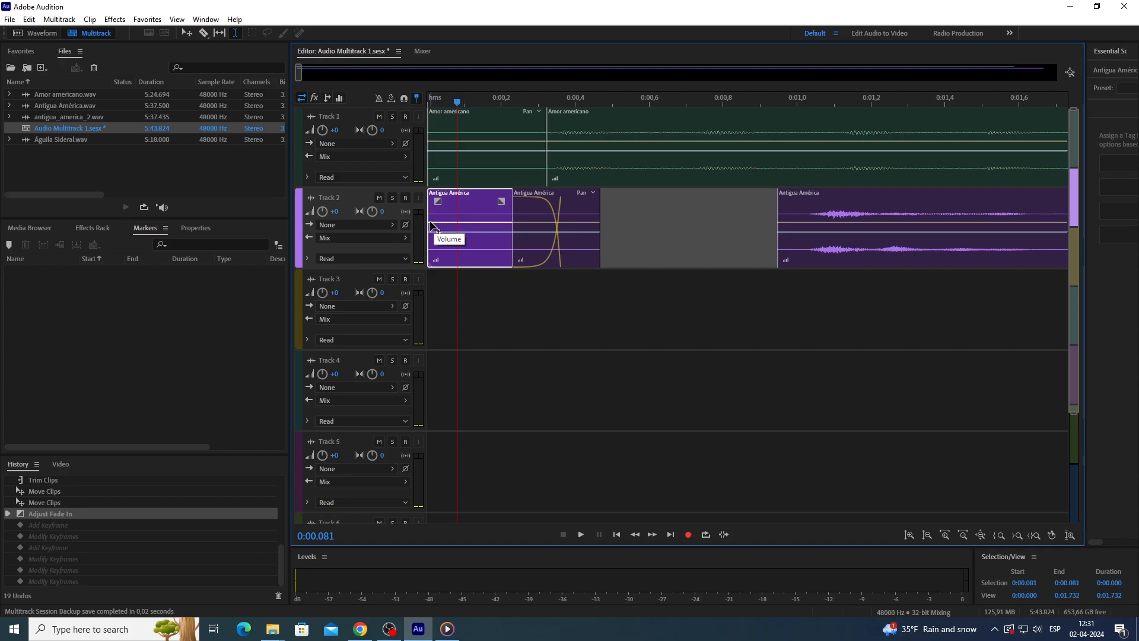
left_click(465, 222)
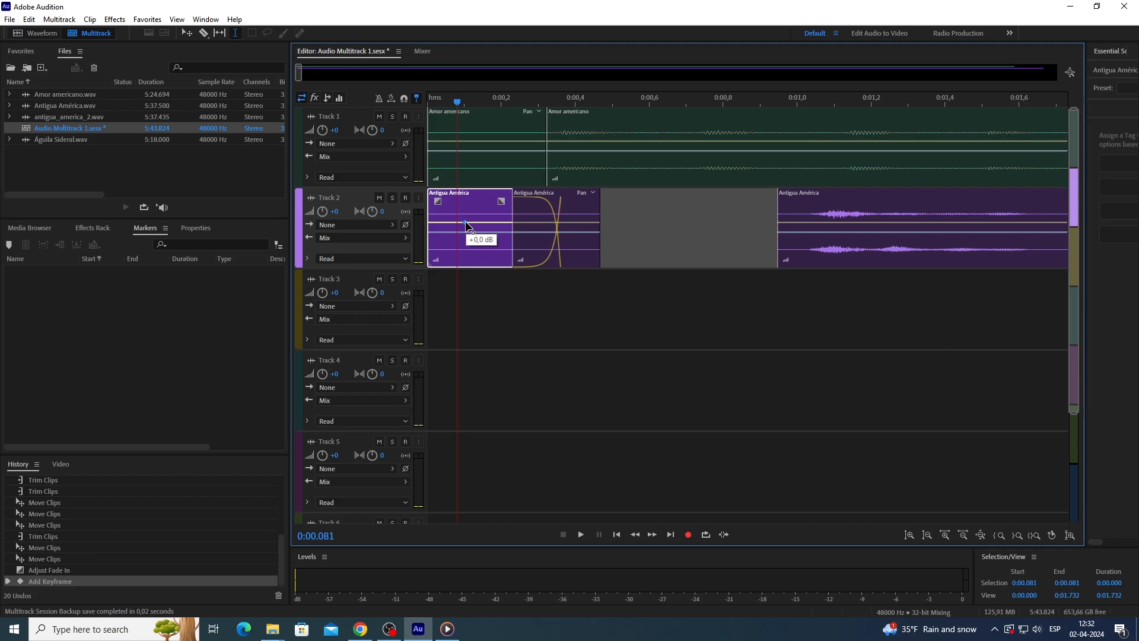
mouse_move(465, 221)
left_mouse_down()
mouse_move(464, 199)
mouse_move(468, 239)
mouse_move(466, 220)
mouse_move(452, 224)
left_mouse_up()
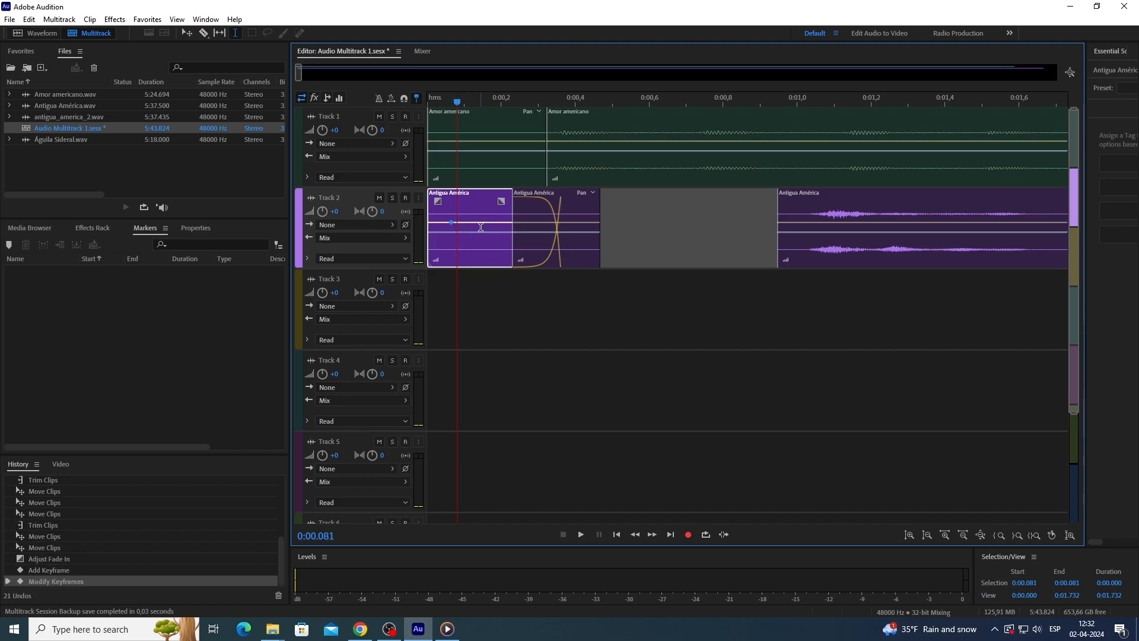
left_click(481, 223)
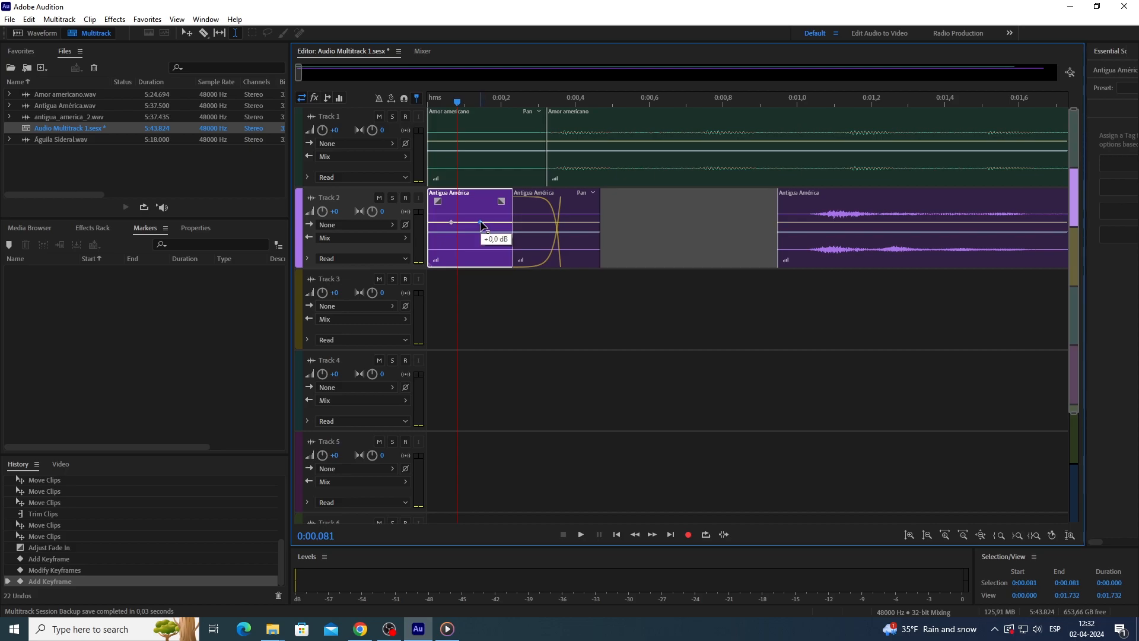
left_click_drag(481, 221, 482, 248)
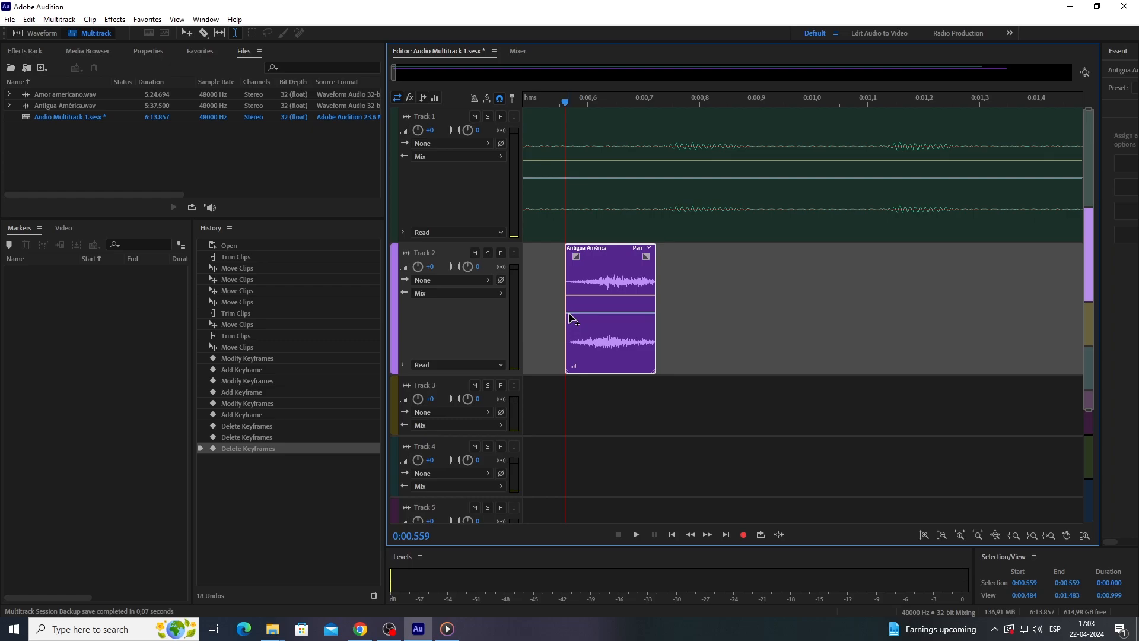
Step: Adjust the starting pan keyframe of the short Track 2 clip and add pan keyframes at about 0:00.61 and 0:00.65
mouse_move(570, 318)
left_mouse_down()
mouse_move(568, 283)
mouse_move(568, 345)
mouse_move(564, 315)
left_mouse_up()
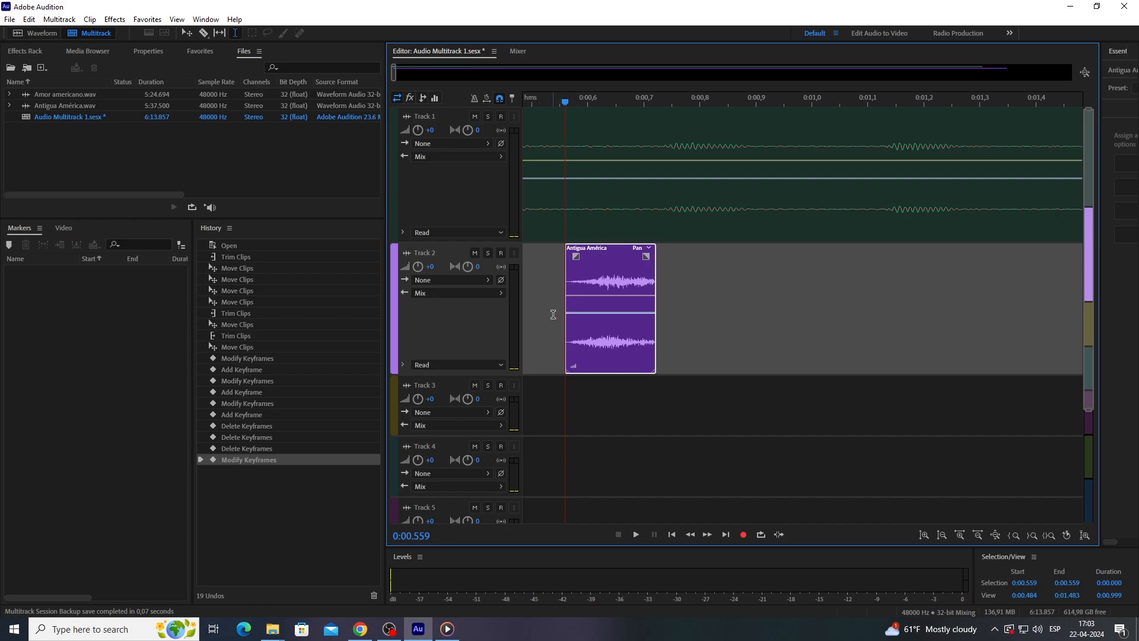
left_click(595, 313)
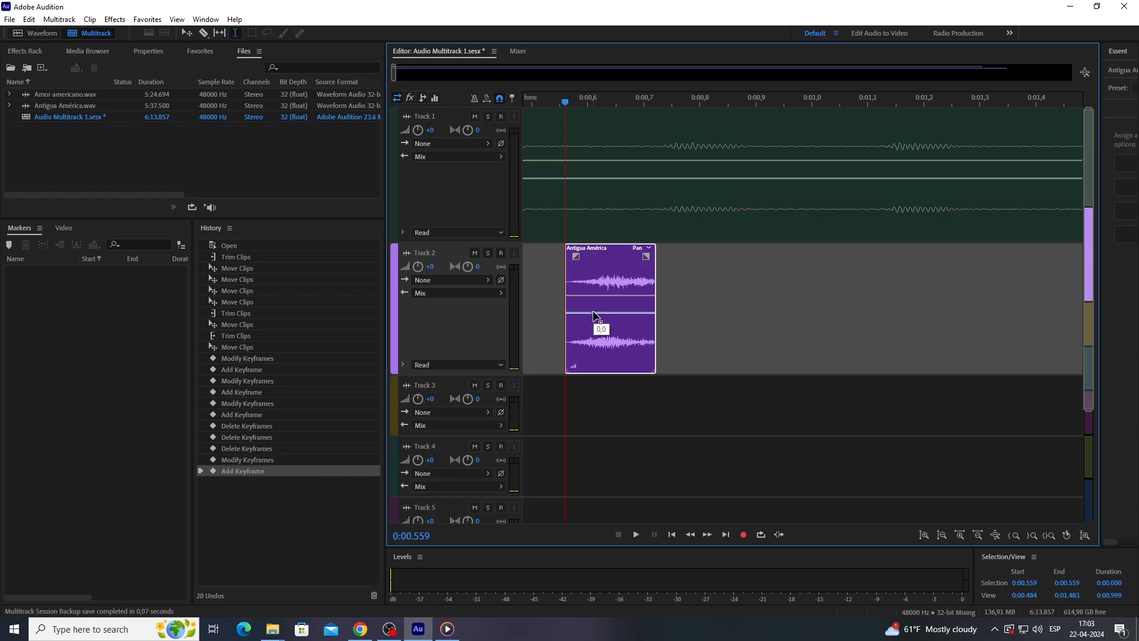
left_click(619, 314)
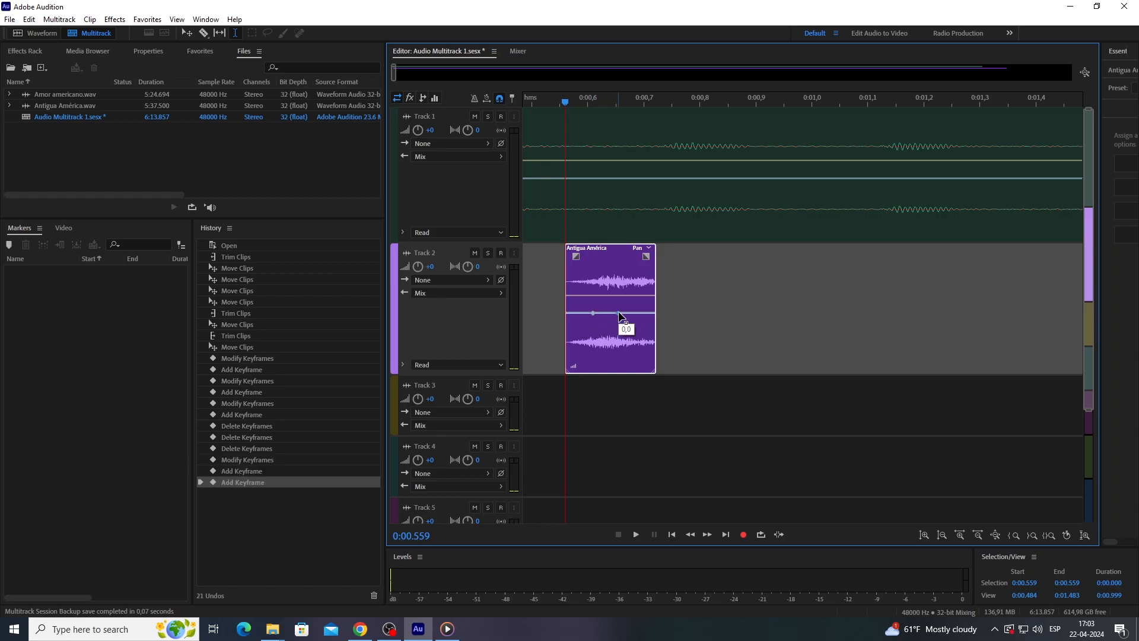
mouse_move(619, 315)
left_mouse_down()
mouse_move(618, 335)
mouse_move(617, 297)
mouse_move(617, 314)
left_mouse_up()
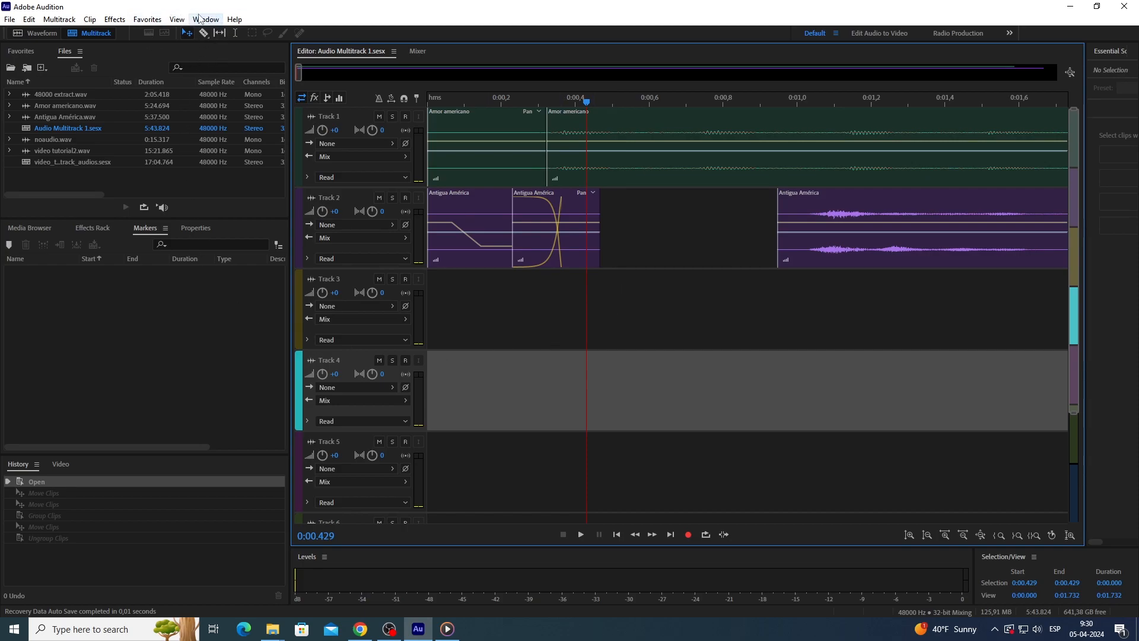
Step: Select the first two Antigua América clips on Track 2 together, and clear the selection
left_click(465, 199)
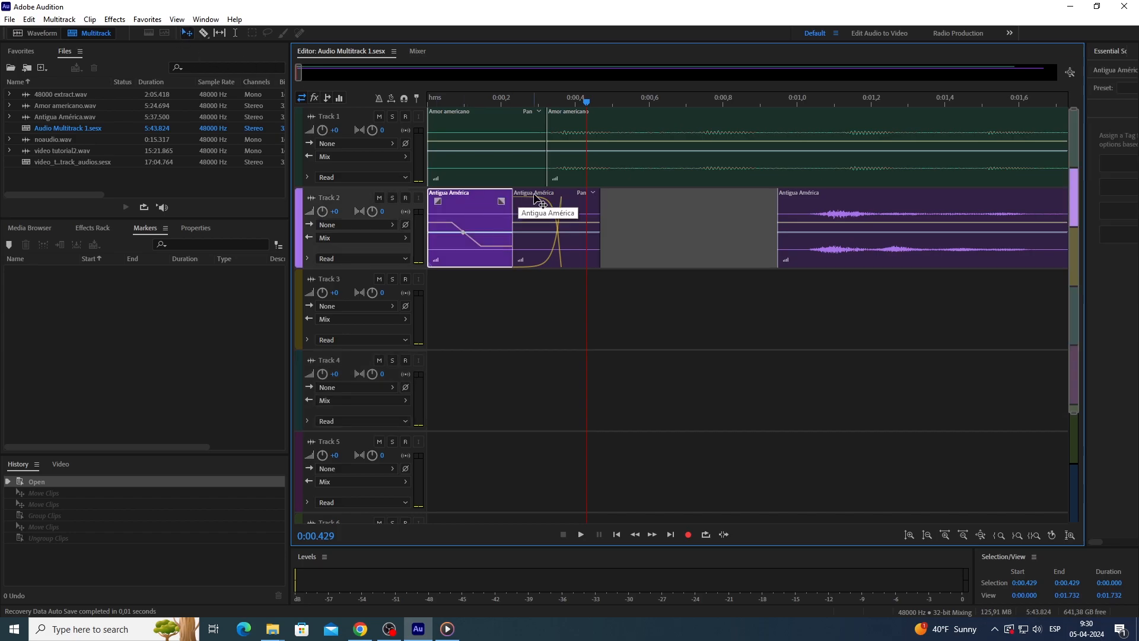
left_click_drag(638, 206, 438, 220)
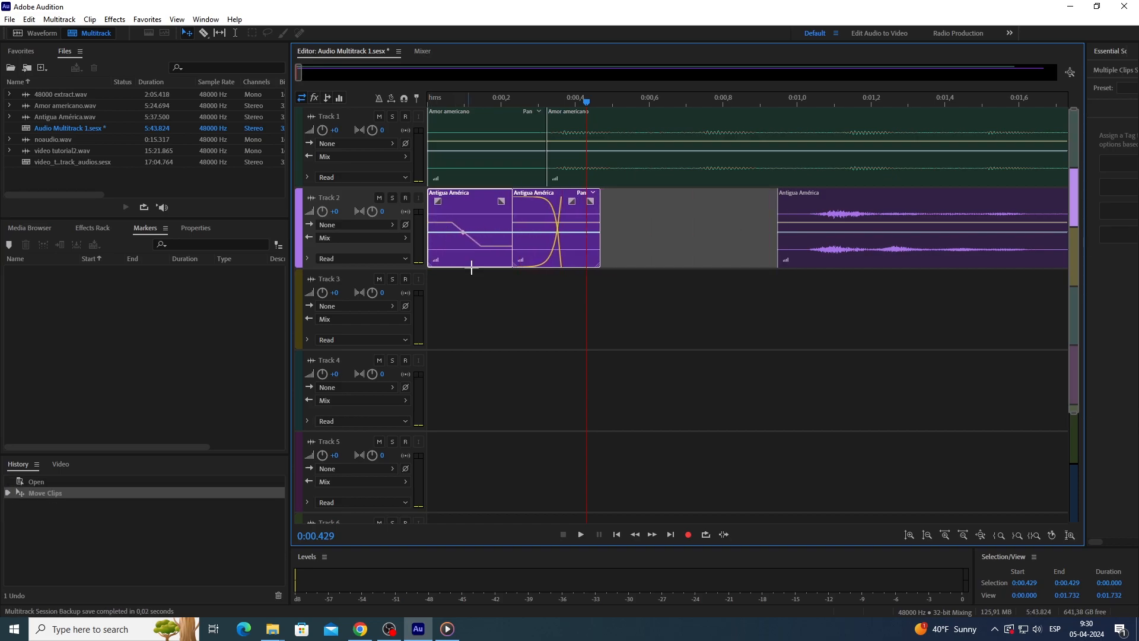
left_click(836, 340)
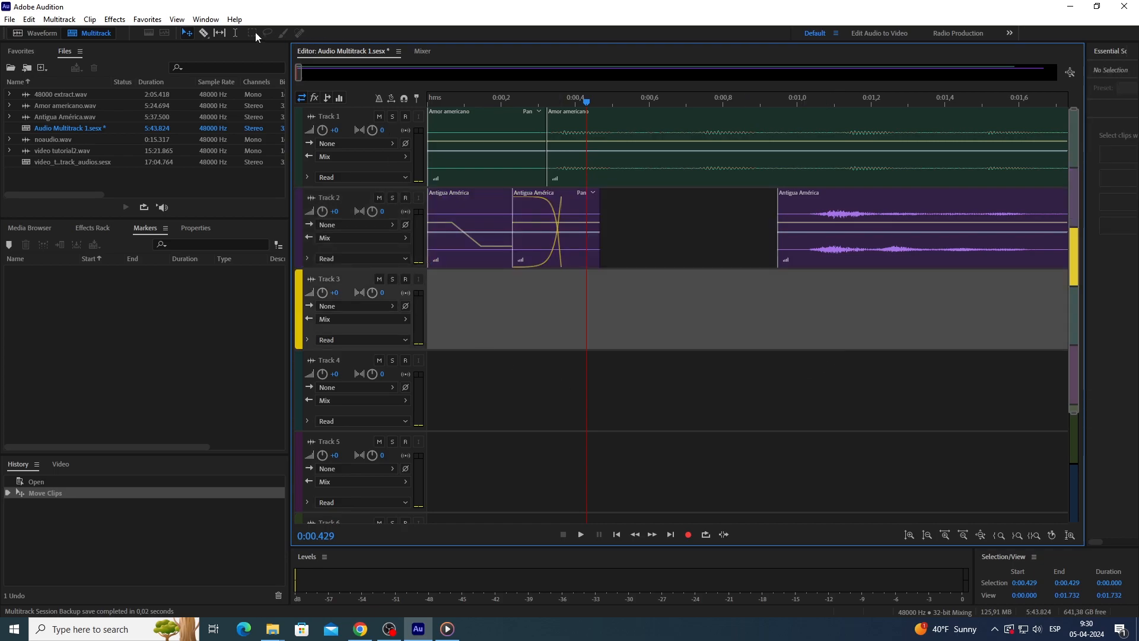
Step: Try the Time Selection tool on empty Track 3 and across Tracks 1 to 3, and clear the selection
left_click(236, 33)
left_click_drag(470, 316, 663, 330)
left_click(473, 117)
left_click_drag(534, 337, 449, 140)
left_click(596, 374)
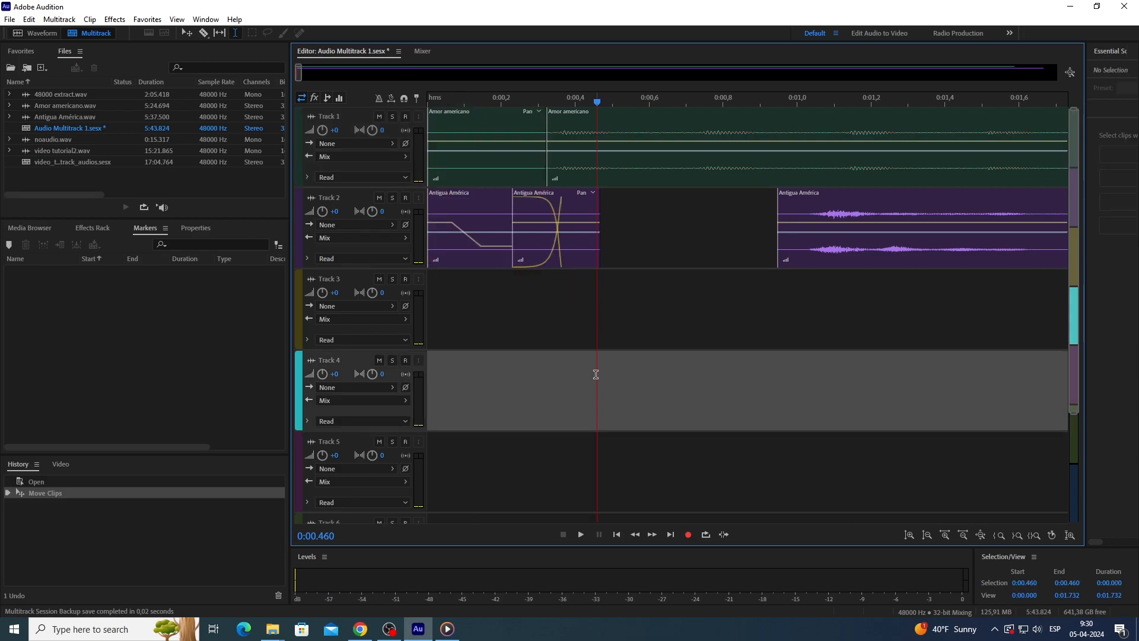
Step: Group the first Antigua América clip on Track 2 with the first Amor americano clip on Track 1
left_click(466, 201)
left_click(472, 112, "ctrl")
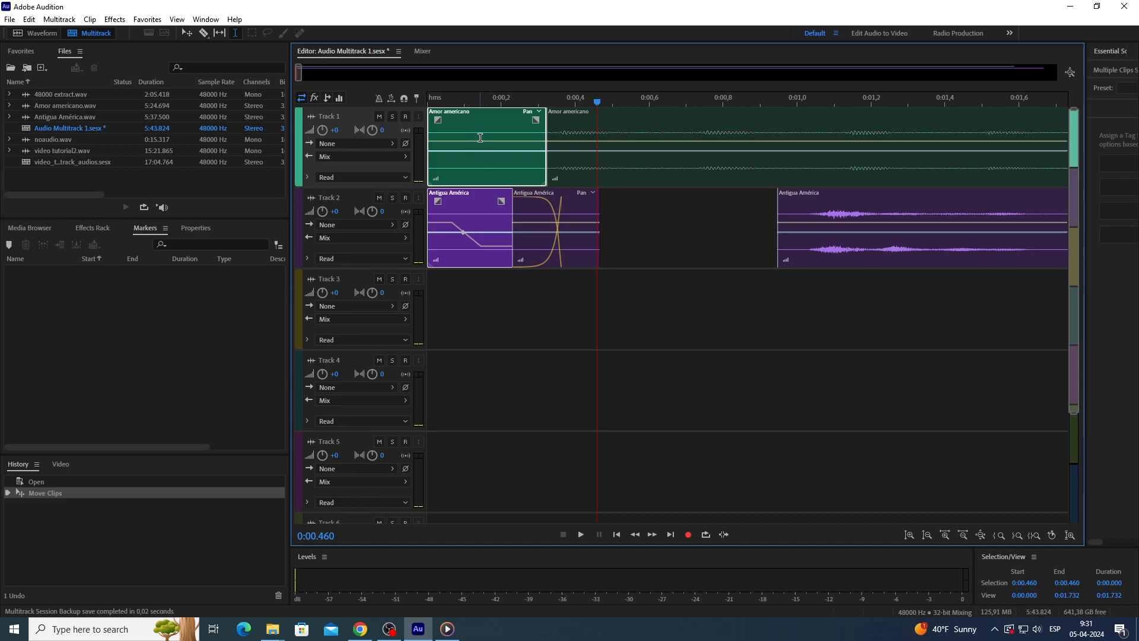
key("ctrl+g")
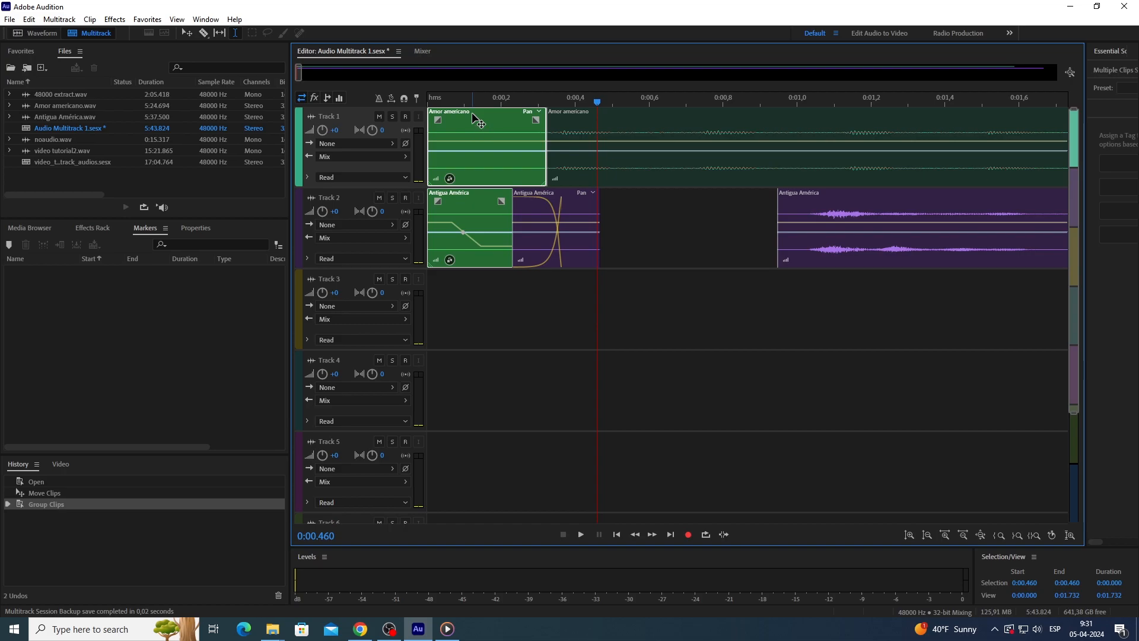
Step: Move the grouped clips down to Tracks 3 and 4, aligned with the session start, and ungroup them
left_click_drag(473, 115, 601, 342)
left_click_drag(580, 342, 465, 335)
left_click(499, 285)
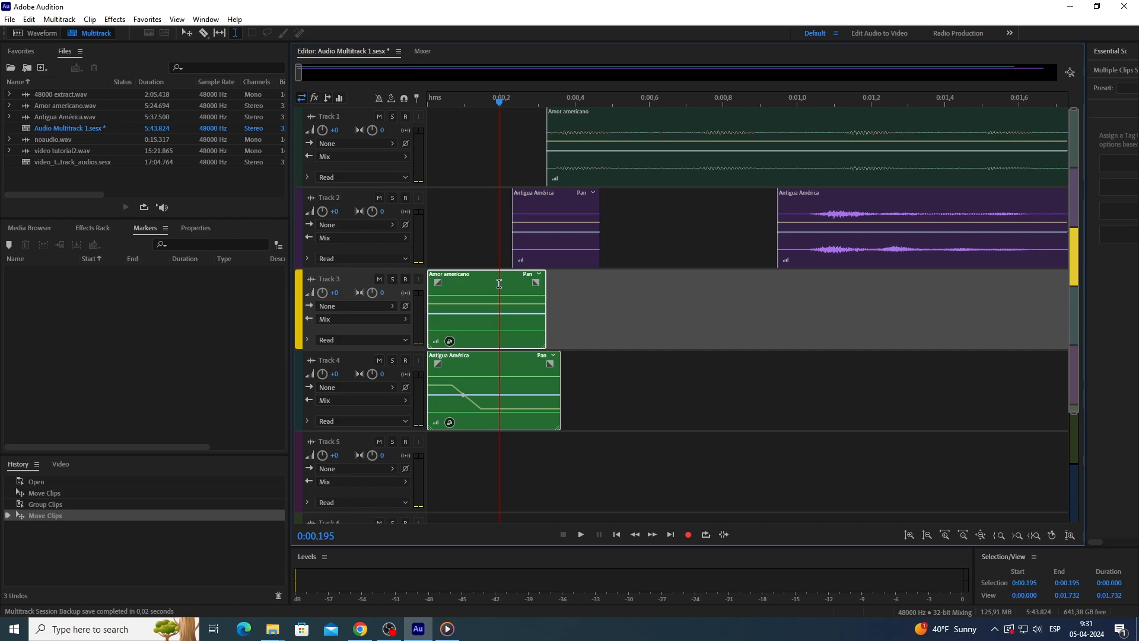
key("ctrl+g")
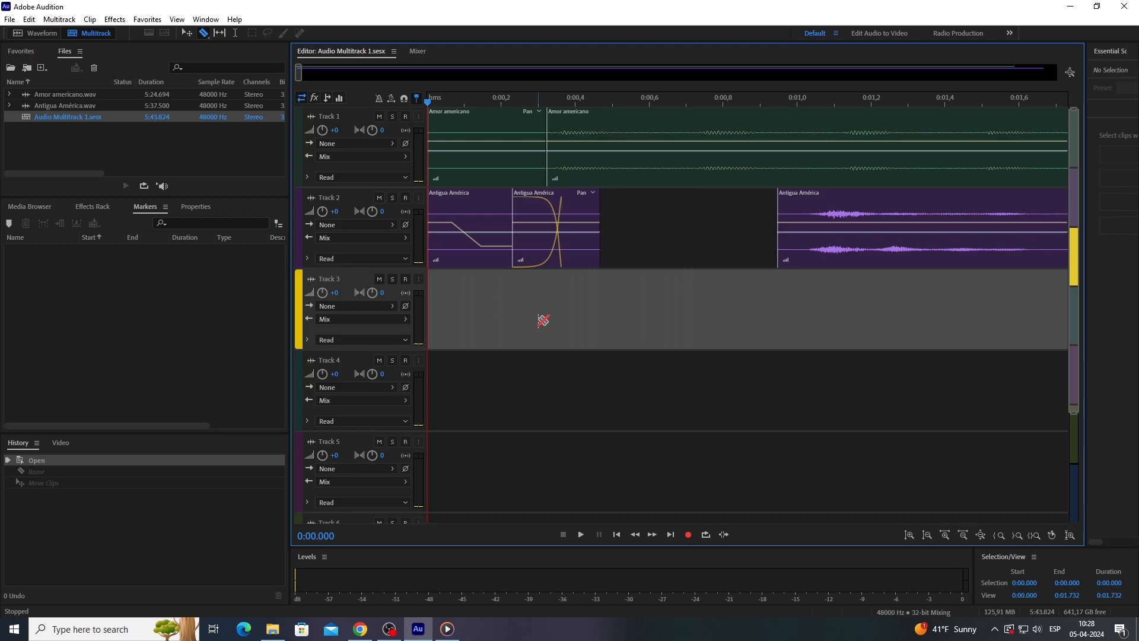
Step: Split the second Amor americano clip at about 0:00.7 and move its first piece to Track 3 at about 0:00.47
left_click(686, 145)
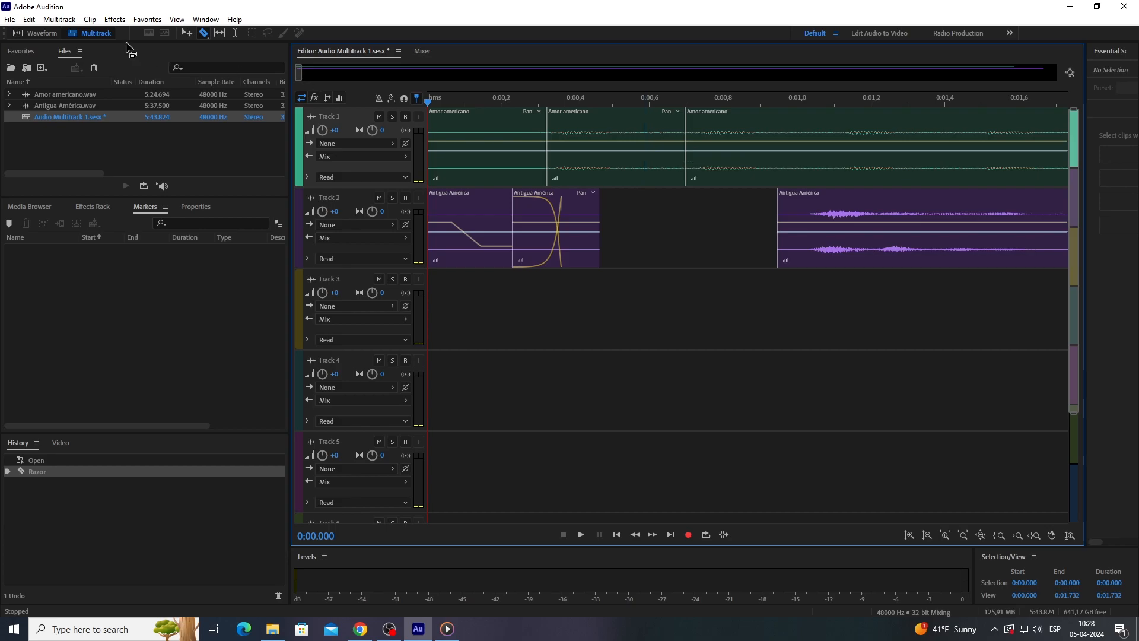
left_click_drag(573, 117, 628, 331)
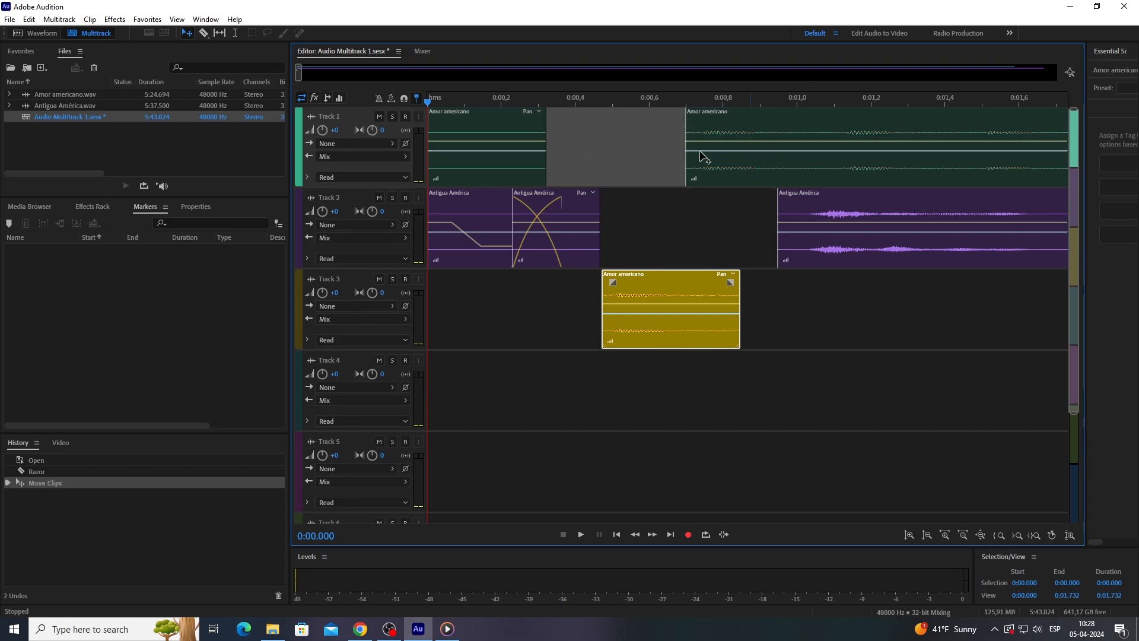
Step: Examine the original Amor americano.wav in the waveform editor and return to the multitrack session
double_click(69, 93)
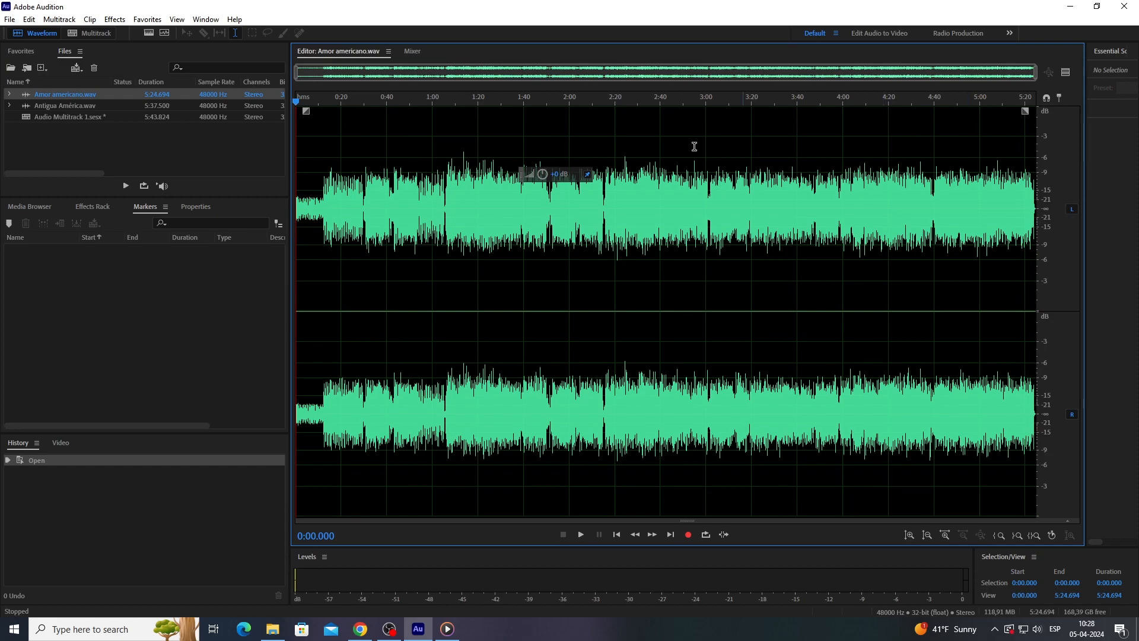
double_click(51, 116)
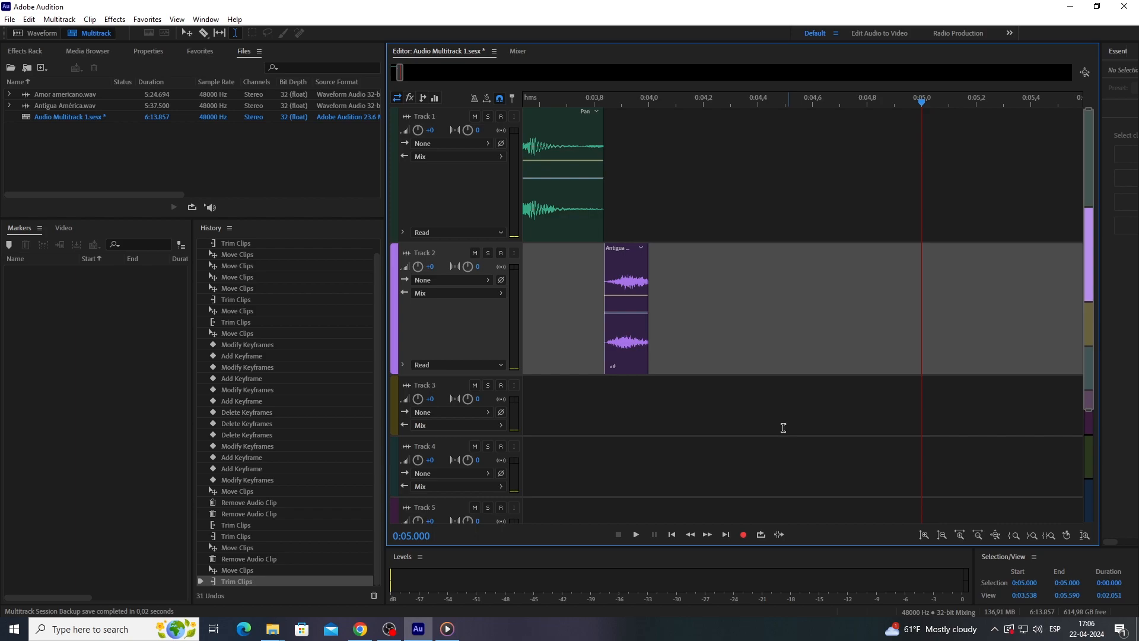
Step: Switch to File Explorer and examine the contents of the Audio Multitrack 1 session folder
mouse_move(269, 634)
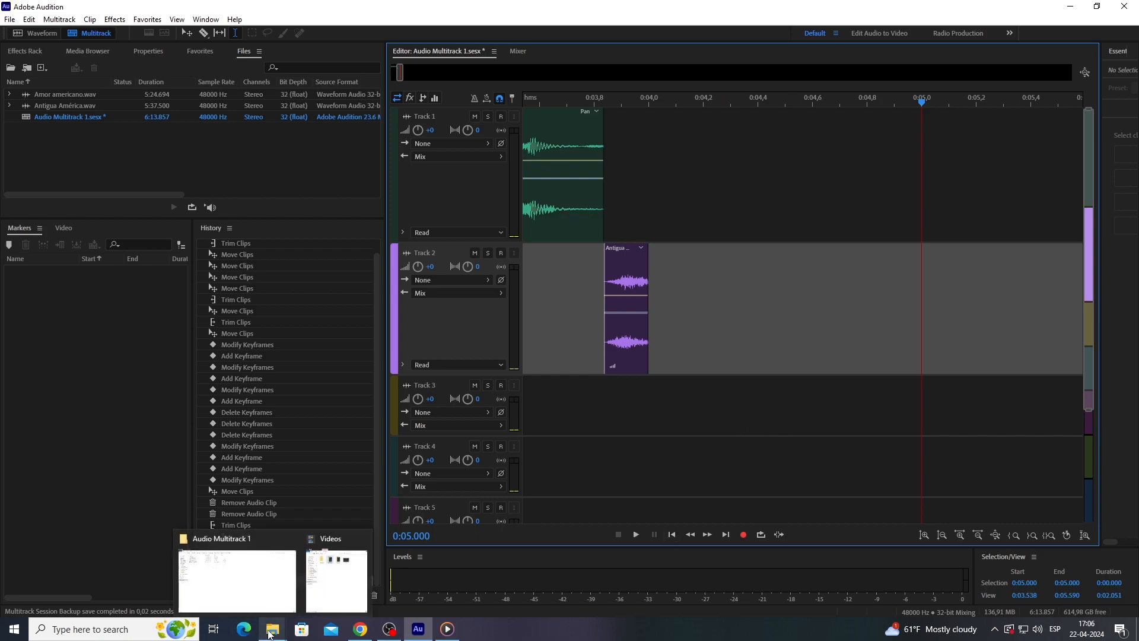
left_click(257, 598)
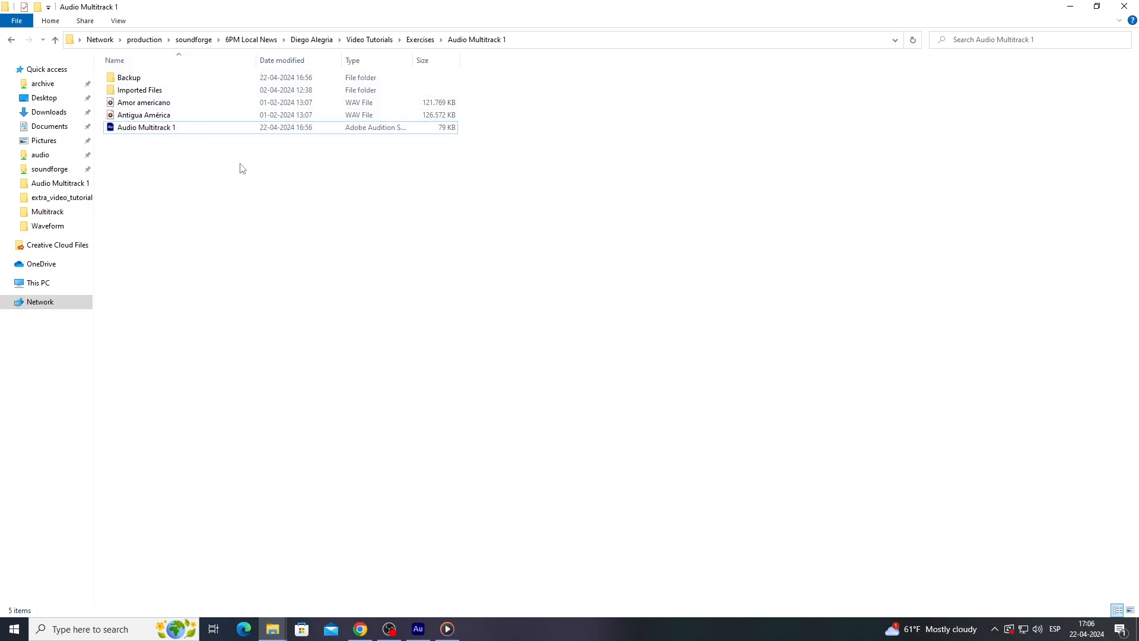
Step: Switch back to Adobe Audition and reposition the short Track 2 clip against the end of the Track 1 clip, about 0:03.84
left_click(418, 629)
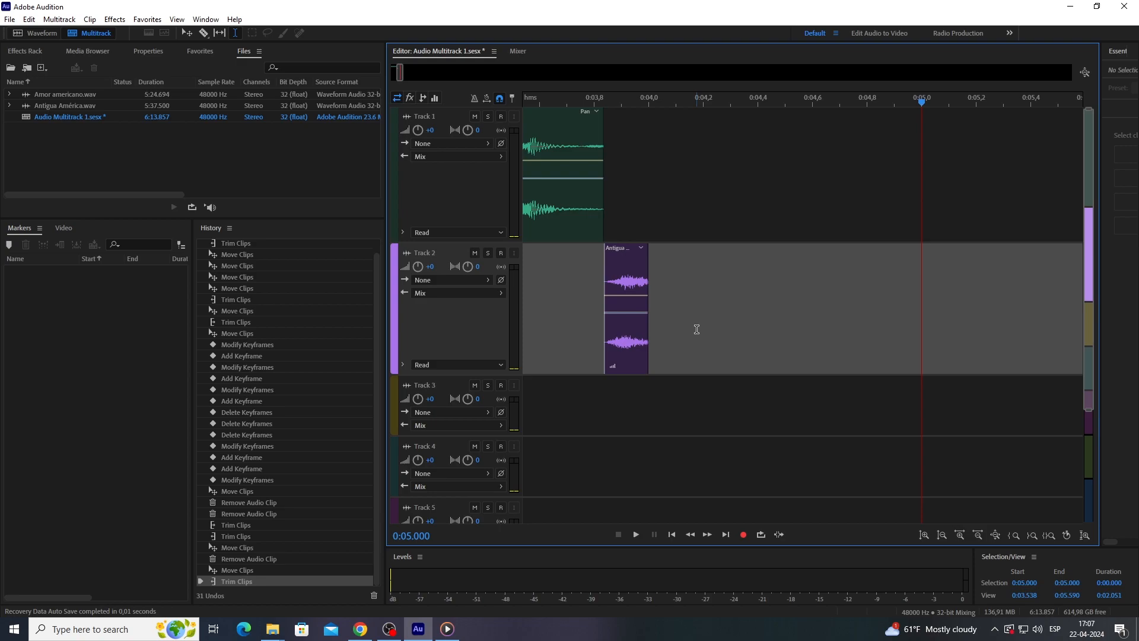
mouse_move(629, 251)
left_mouse_down()
mouse_move(716, 251)
mouse_move(619, 248)
left_mouse_up()
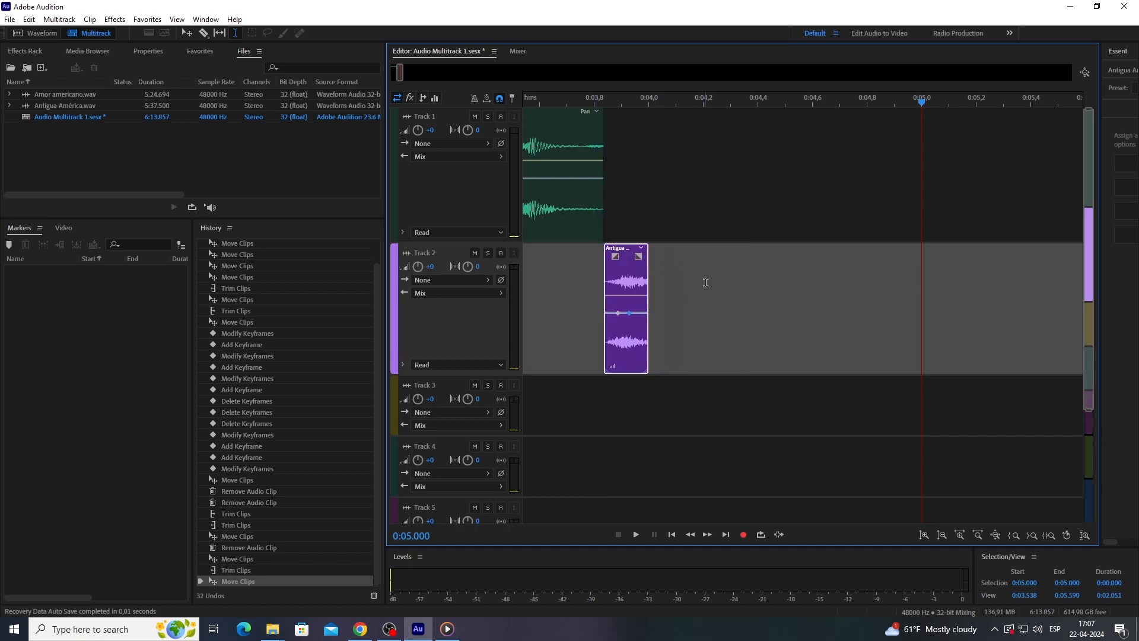
Step: Deselect the Track 2 clip and start a multitrack mixdown export of the entire session
left_click(706, 282)
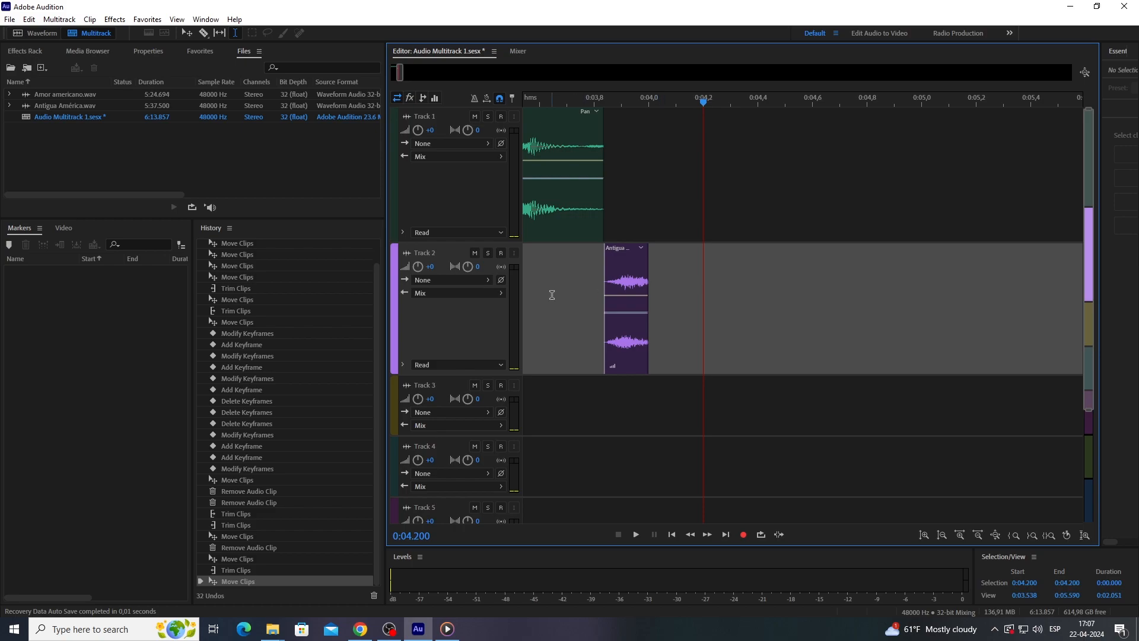
left_click(9, 19)
mouse_move(82, 249)
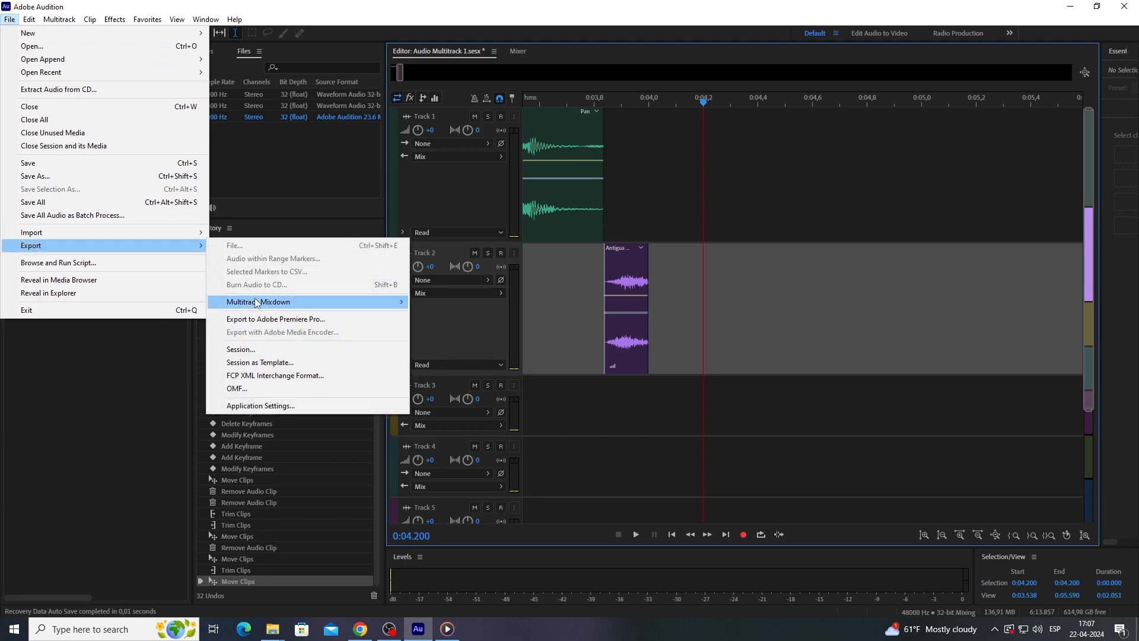
mouse_move(258, 303)
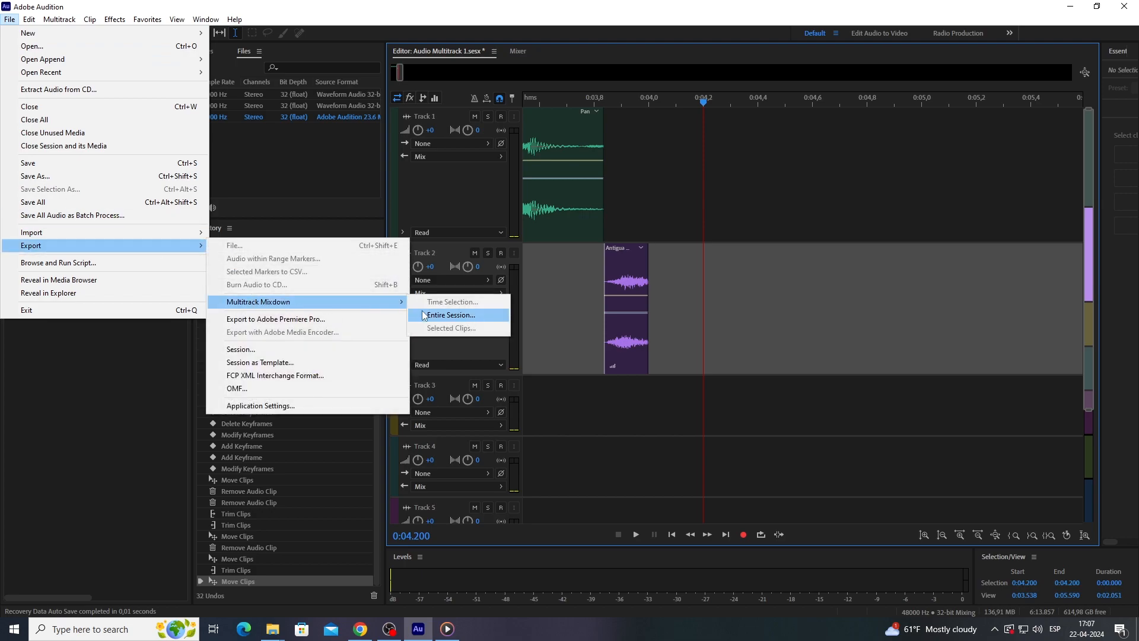
left_click(454, 315)
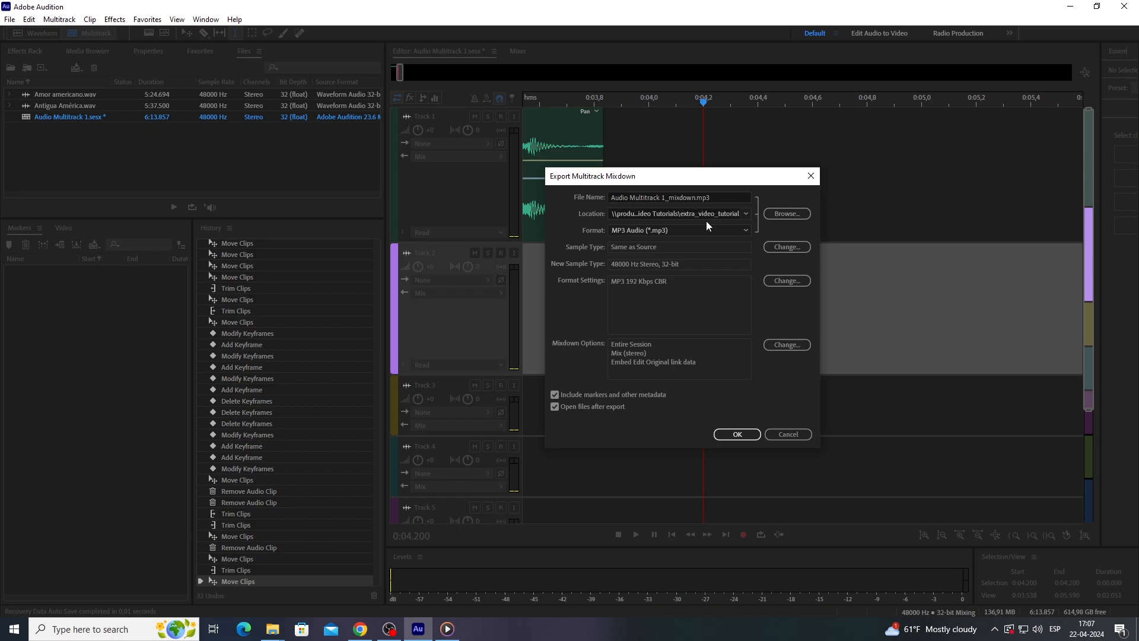
Step: Set the mixdown's save location to the Audio Multitrack 1 folder inside Exercises, keeping the file name Audio Multitrack 1_mixdown
left_click(789, 215)
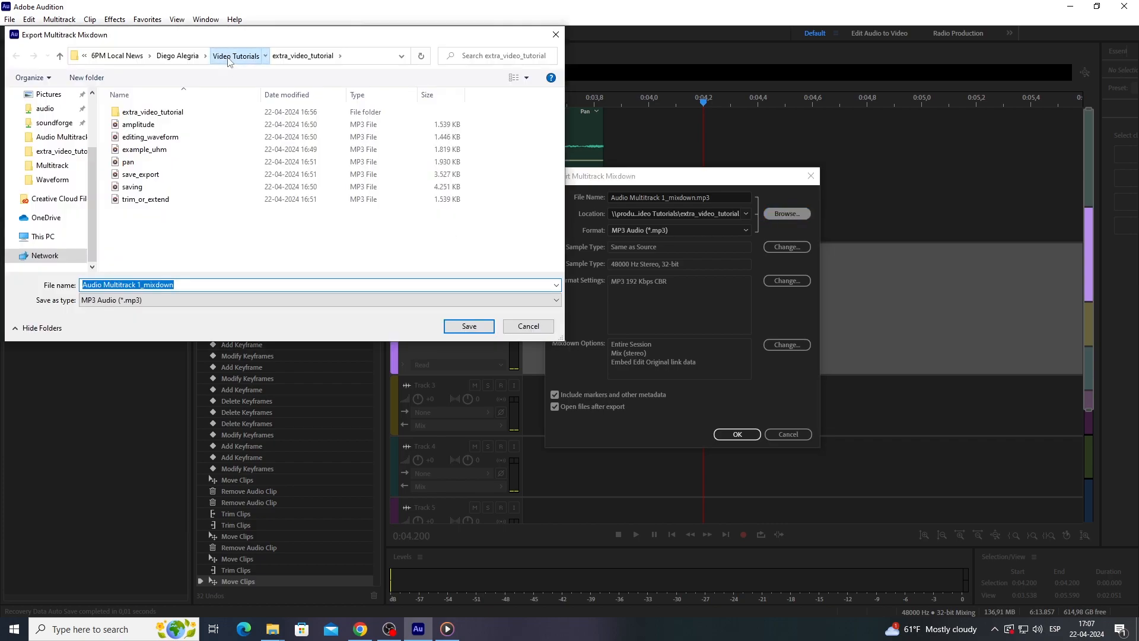
left_click(221, 57)
left_click(155, 113)
double_click(156, 112)
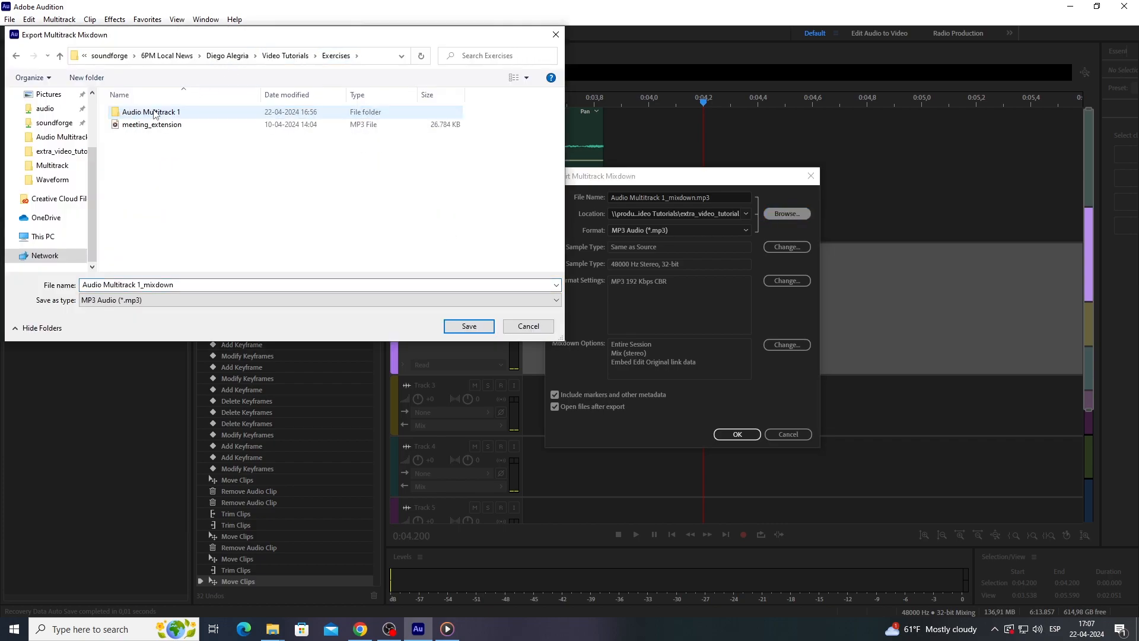
double_click(159, 117)
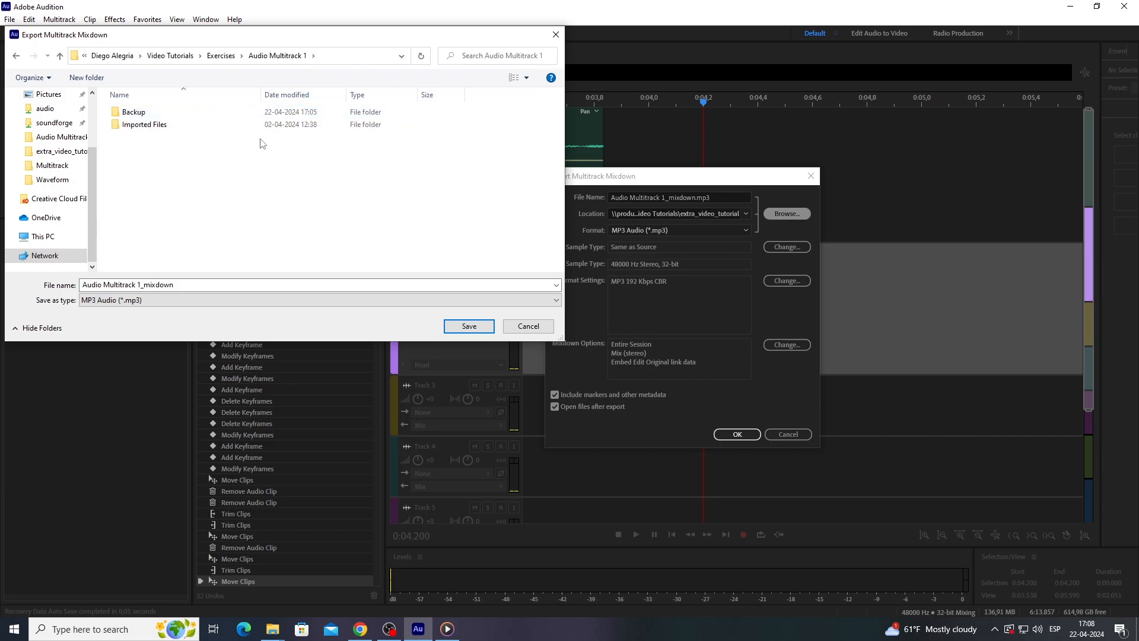
left_click(469, 327)
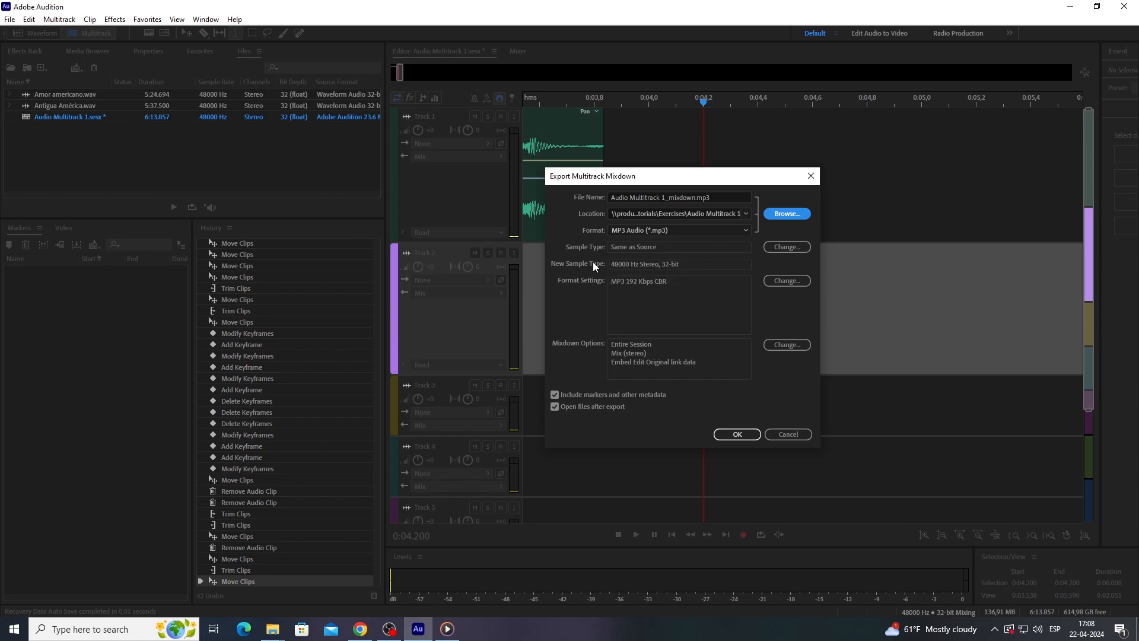
Step: Review the available export formats, keep MP3 Audio (*.mp3), and export the mixdown
left_click(652, 234)
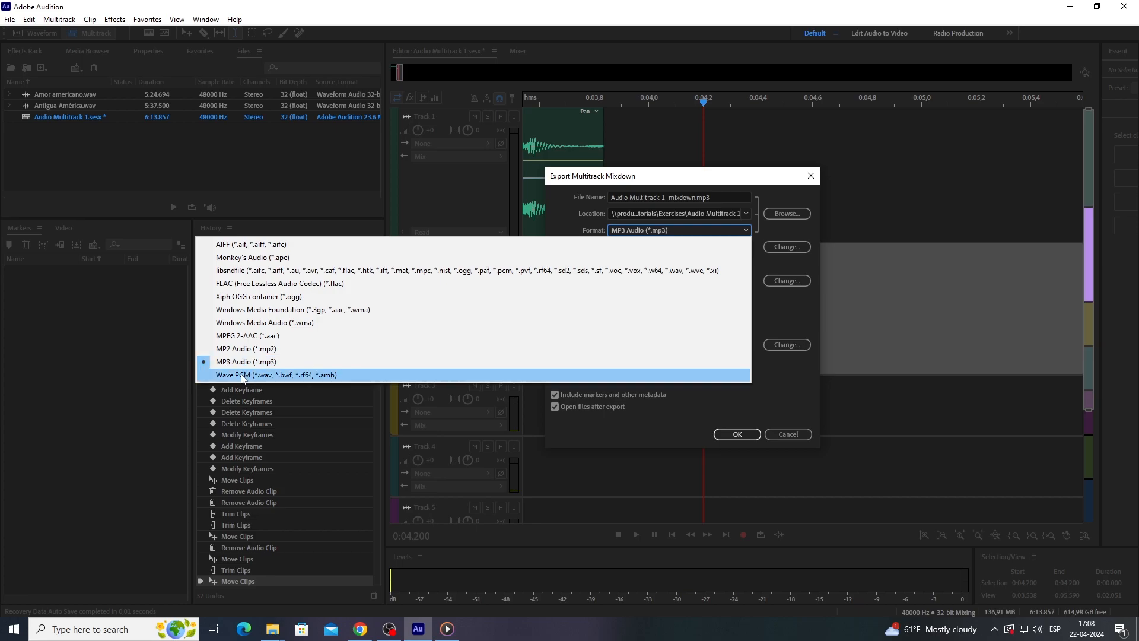
left_click(771, 326)
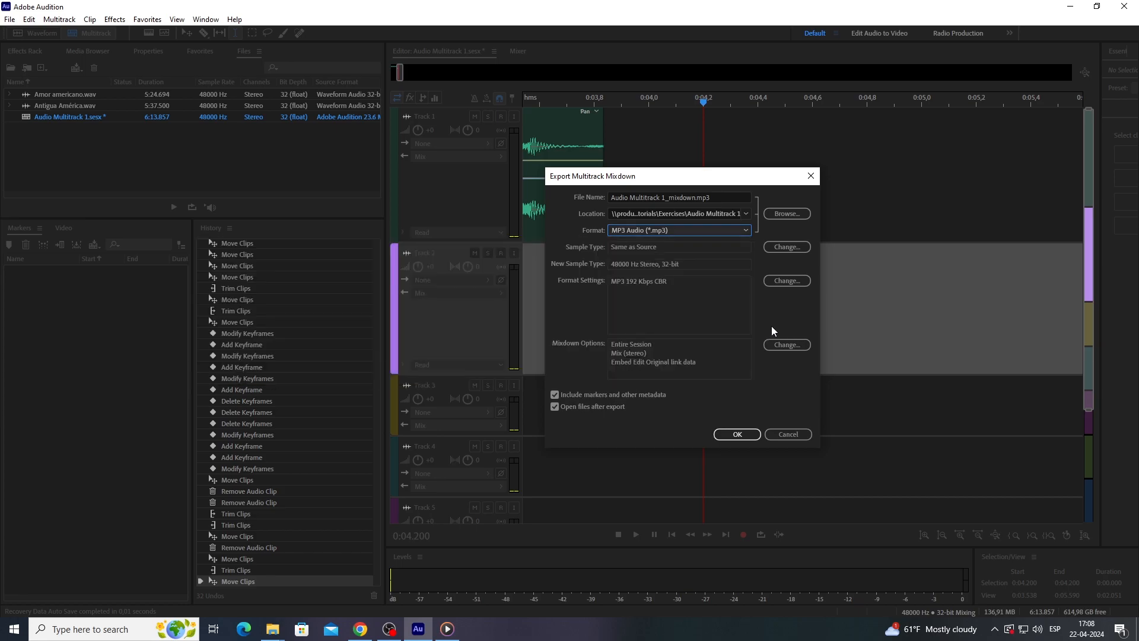
left_click(738, 435)
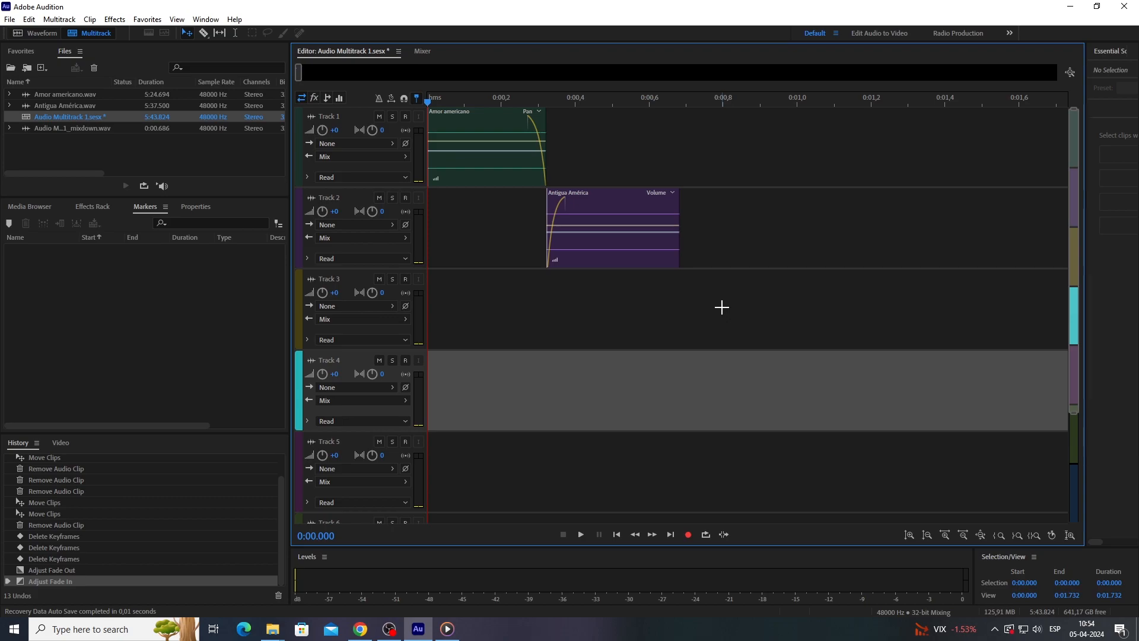
Step: Switch to Chrome and view the Adobe Audition Learn & Support page and the Creative Cloud Learn Audition page
left_click(360, 629)
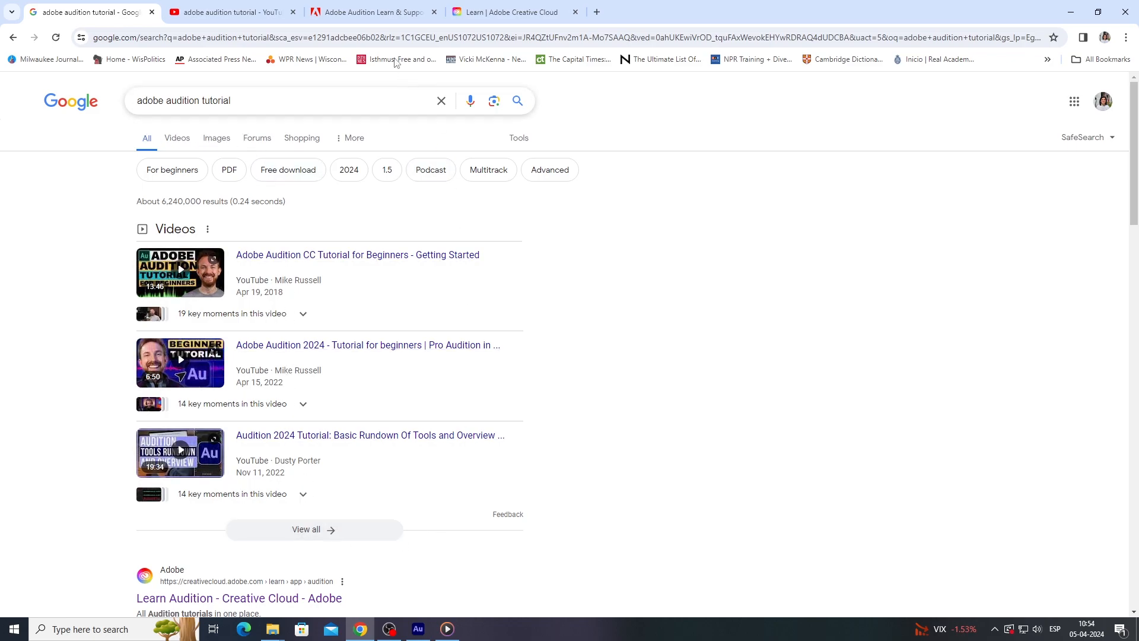
left_click(368, 15)
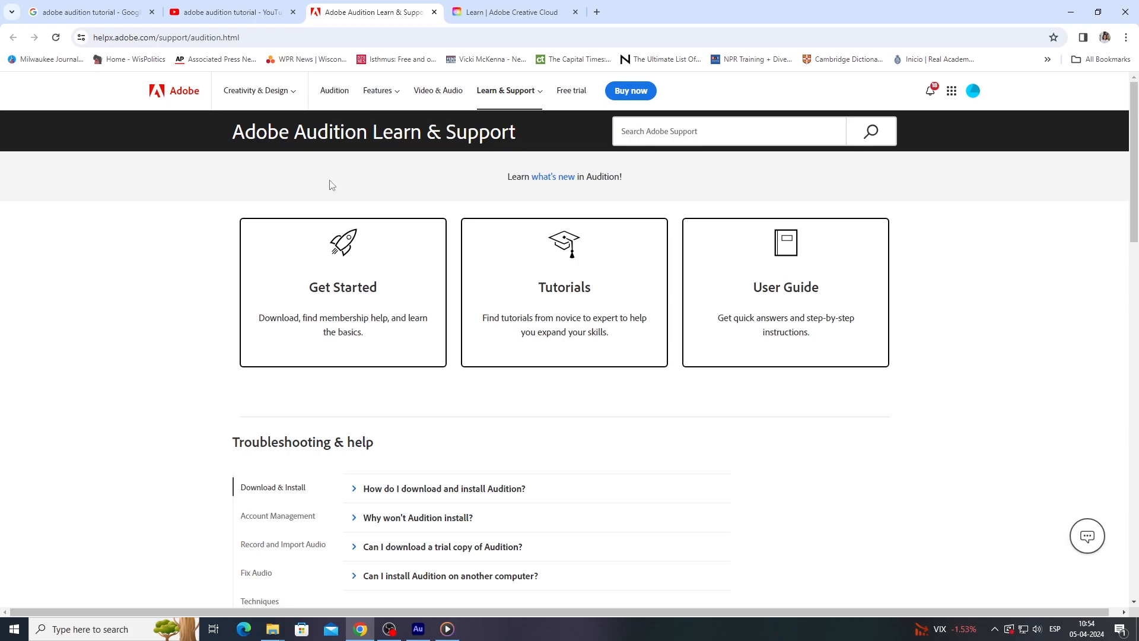
left_click(532, 15)
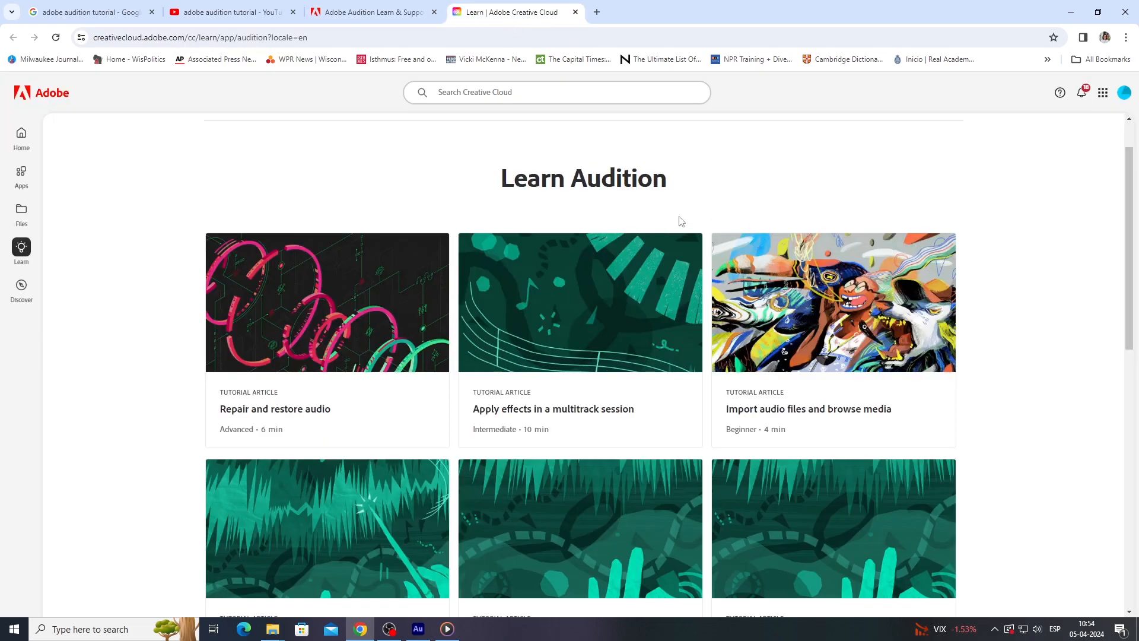
Step: Browse the YouTube results for "adobe audition tutorial" and switch back to Adobe Audition
left_click(247, 9)
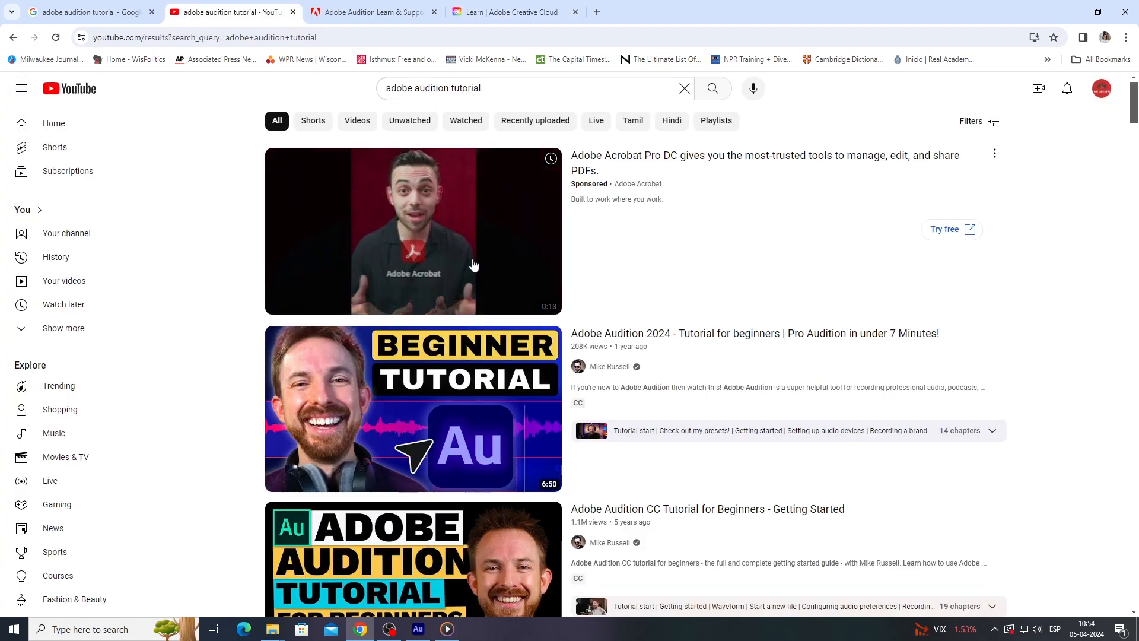
scroll(491, 338, "down", 7)
scroll(491, 338, "down", 8)
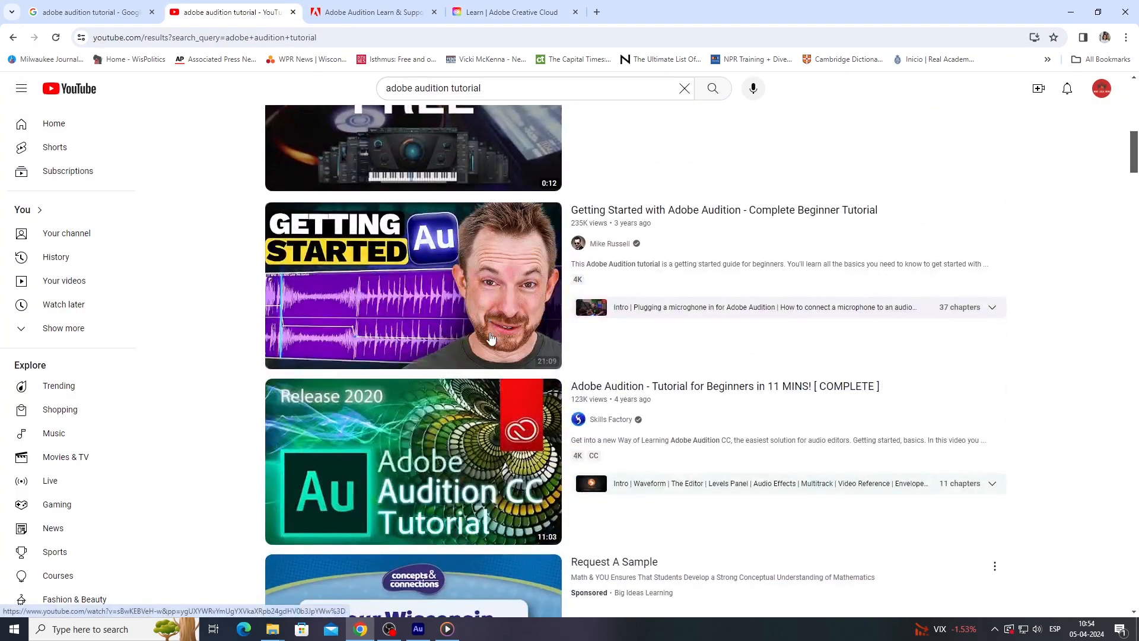
left_click(418, 628)
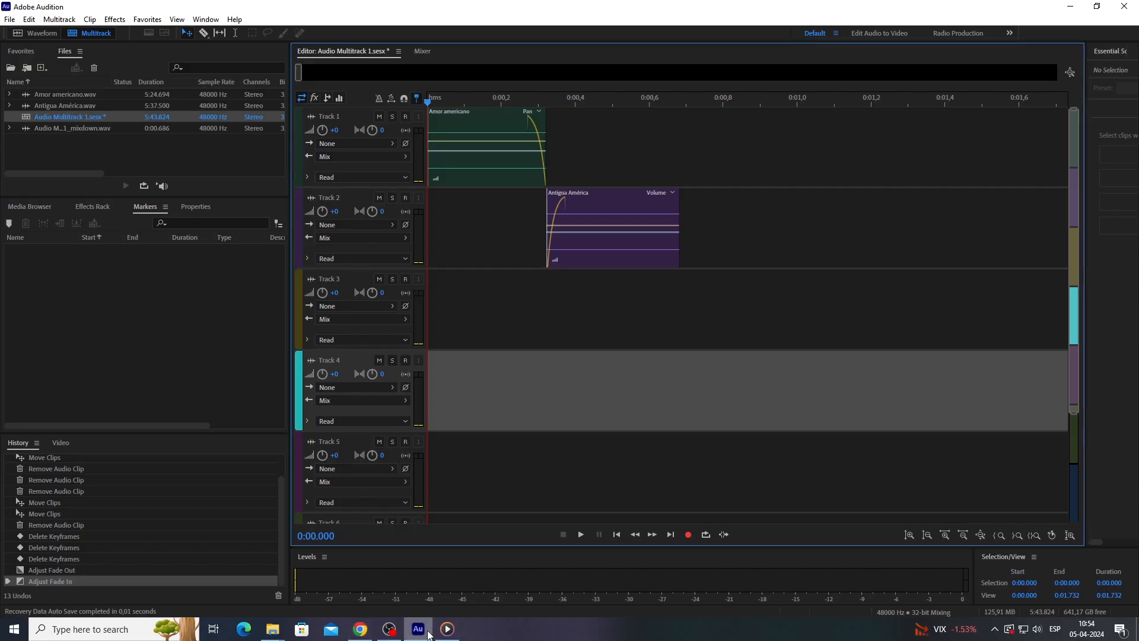